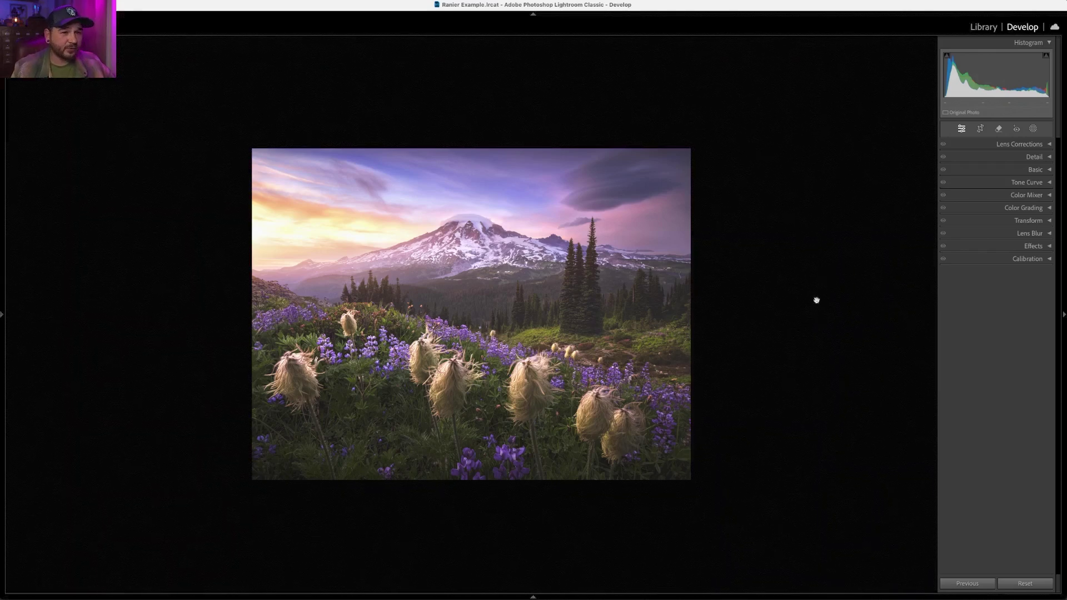
Add a linear gradient mask and move it just below the photo's lower edge so it covers the whole image.
left_click(1034, 128)
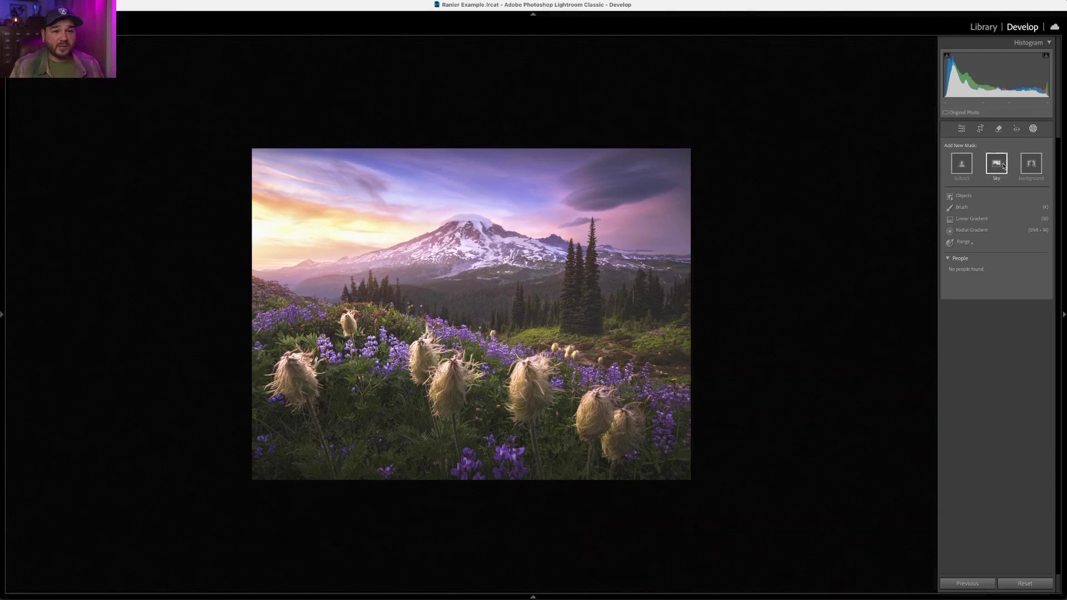
left_click(973, 219)
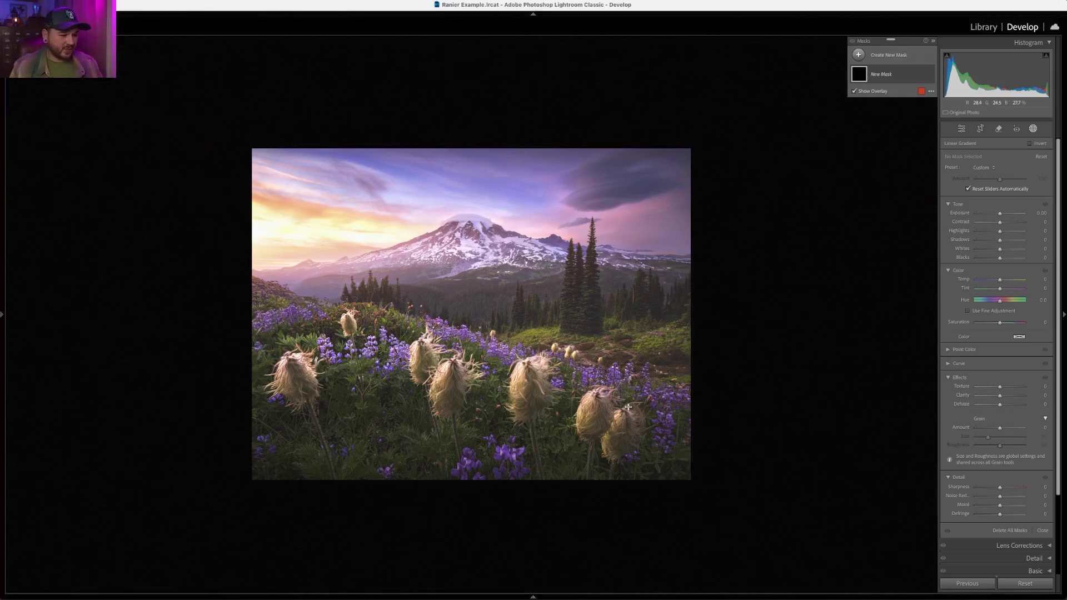
left_click_drag(581, 383, 581, 435)
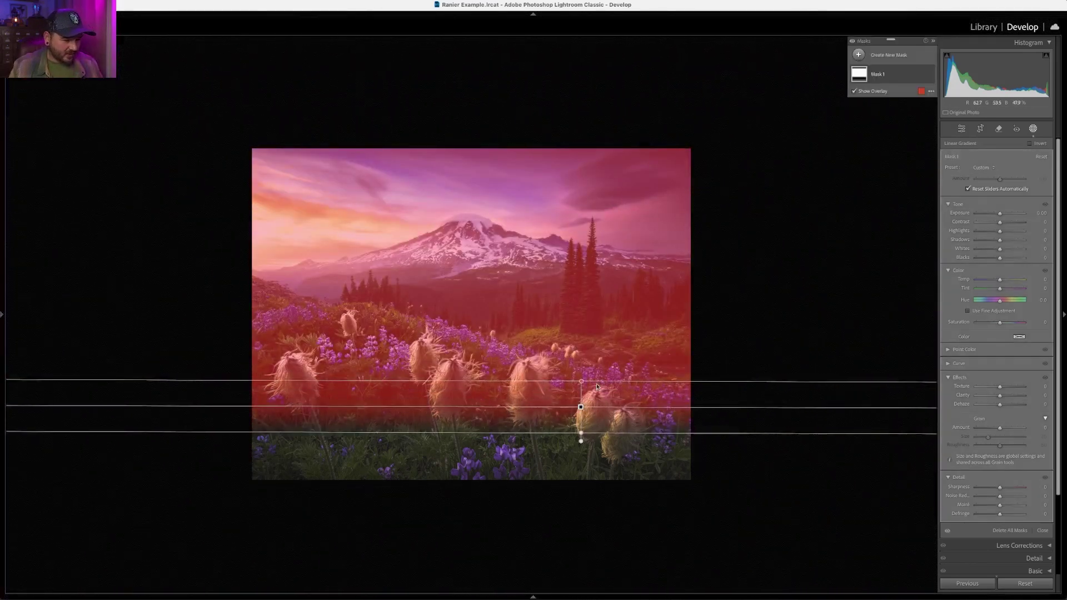
left_click_drag(596, 382, 576, 489)
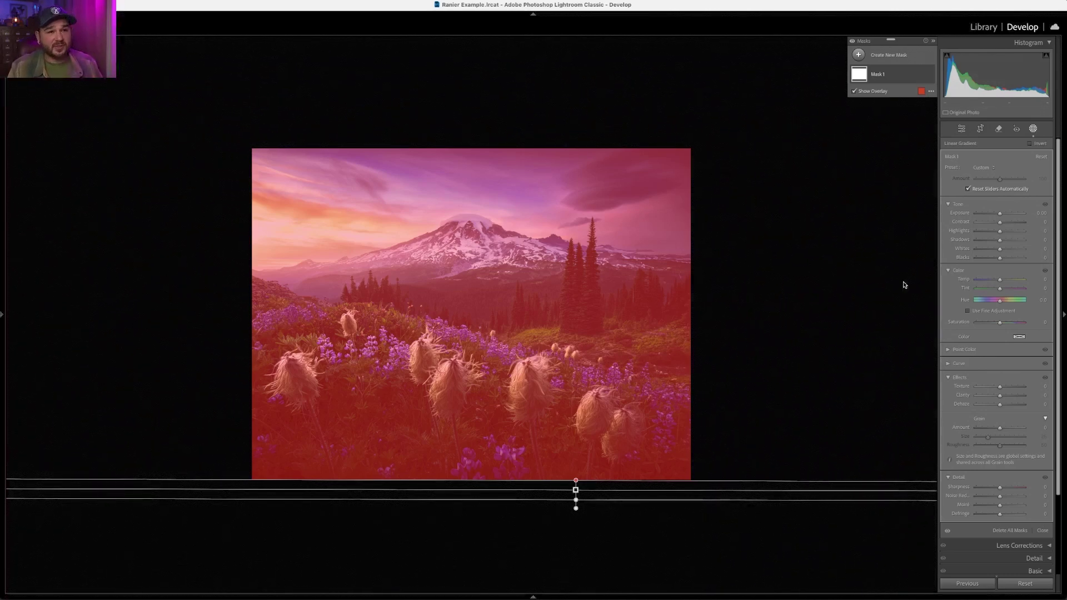
Intersect the gradient mask with a luminance range, raising its lower limit with a soft falloff to exclude the darkest tones.
mouse_move(905, 80)
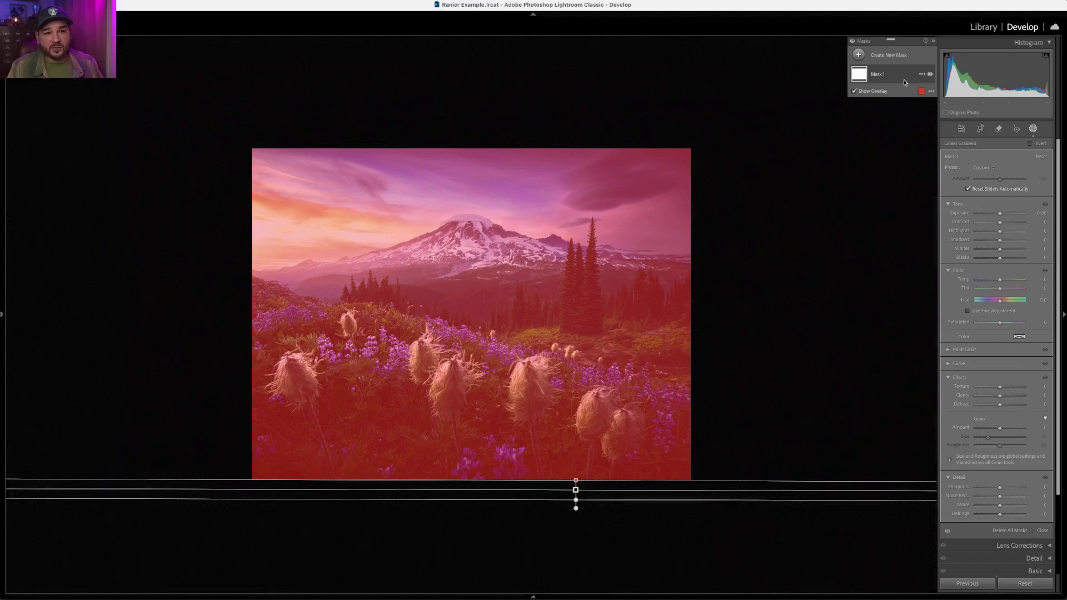
left_click(921, 74)
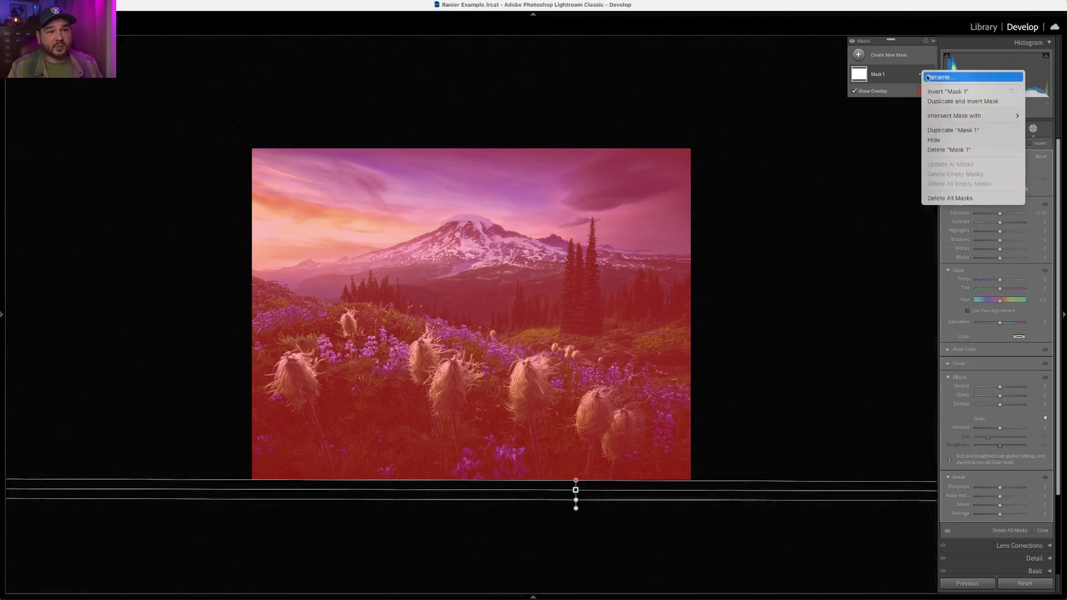
mouse_move(937, 117)
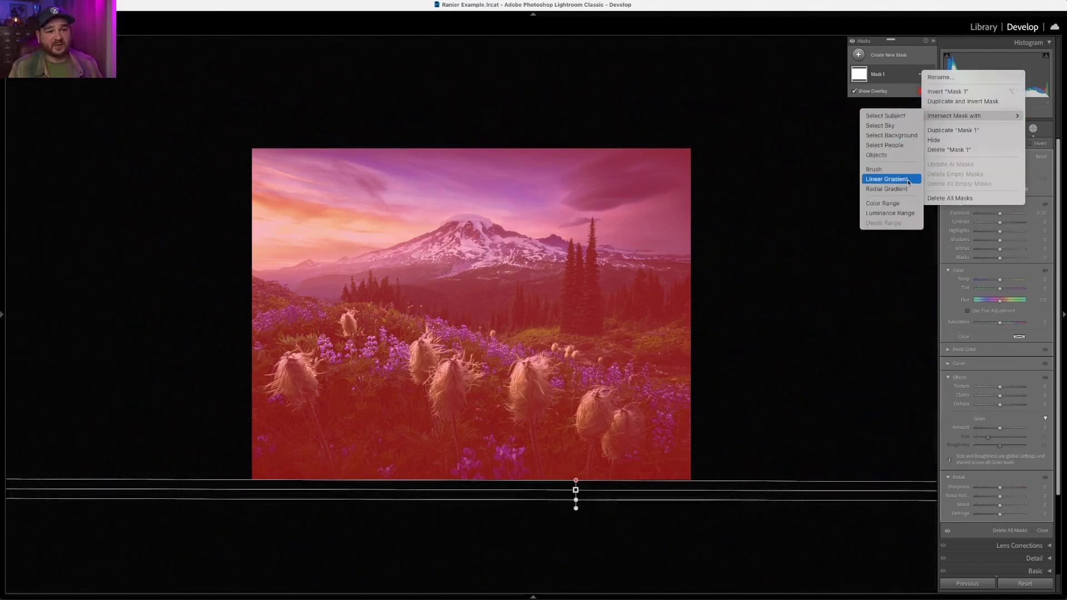
left_click(904, 213)
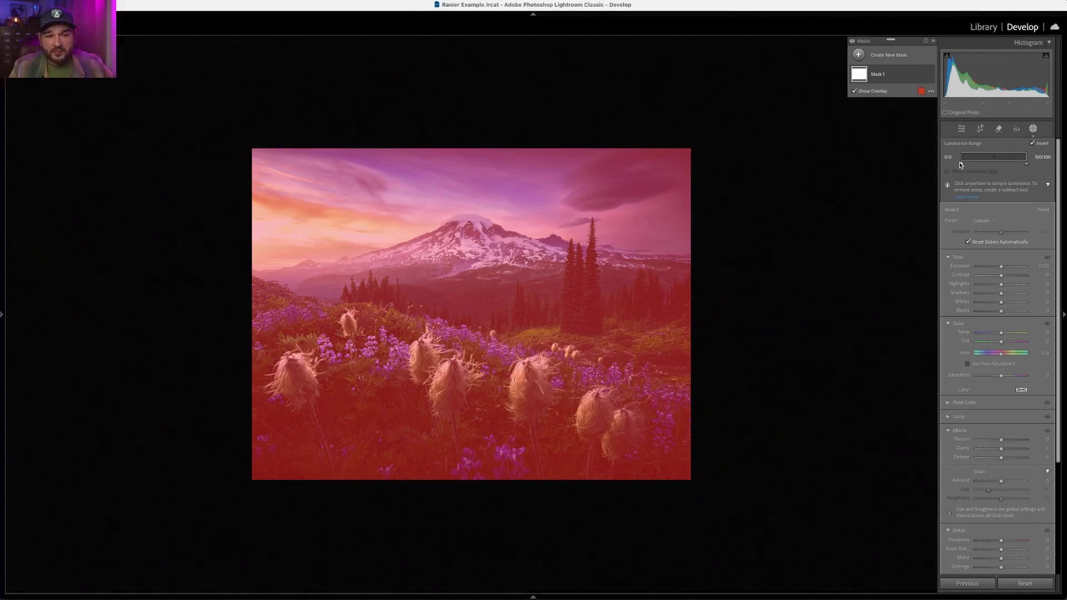
left_click_drag(961, 165, 995, 160)
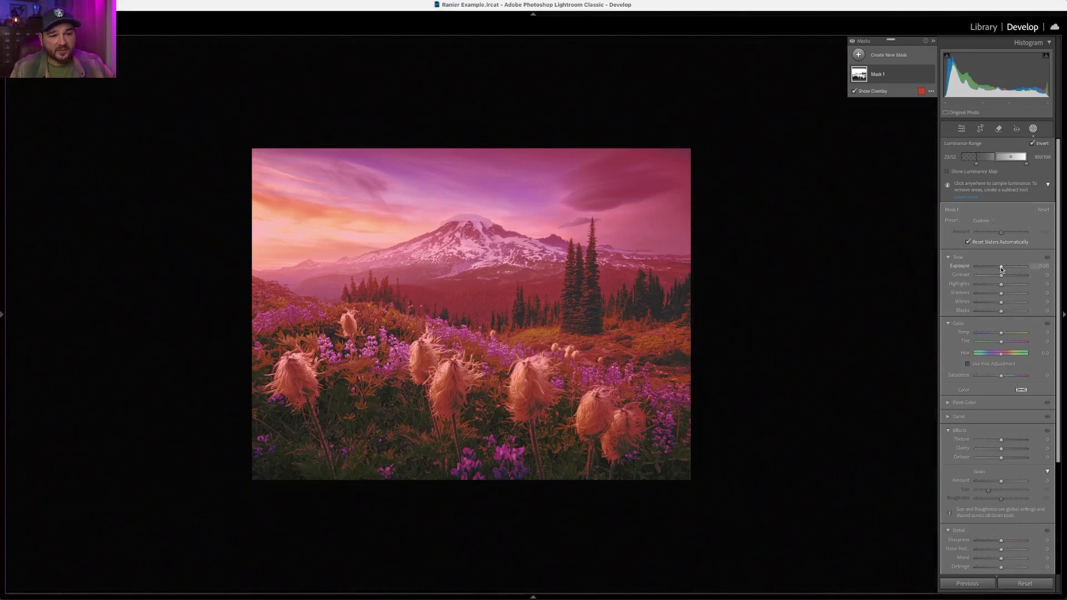
Set the mask's Exposure to 0.24, Contrast to 20 and Temp to 12, and slightly raise its Tint and Saturation.
left_click_drag(1001, 267, 1005, 276)
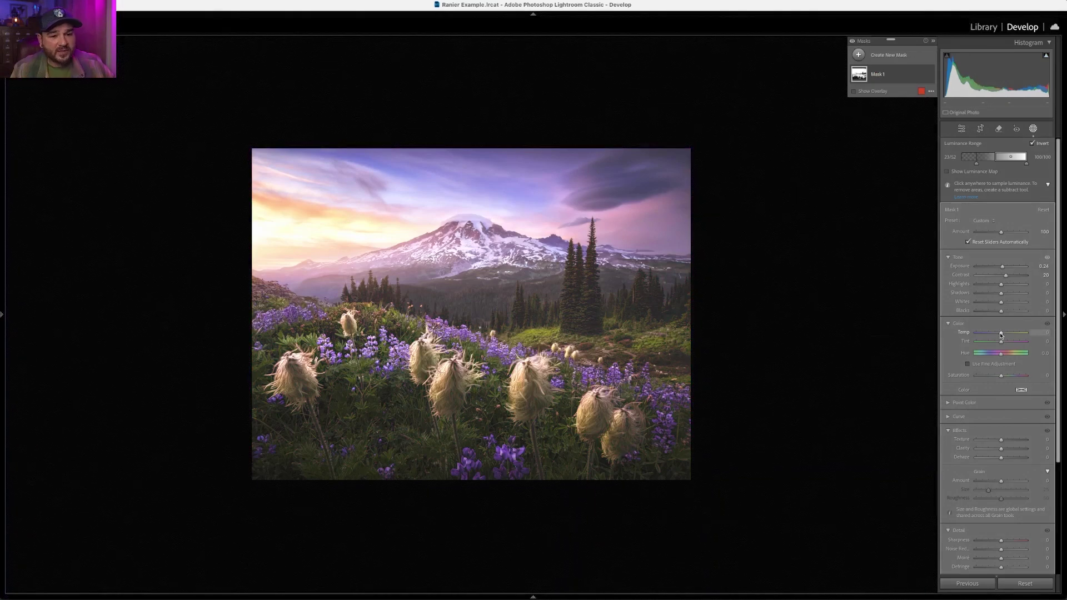
left_click_drag(999, 334, 1003, 335)
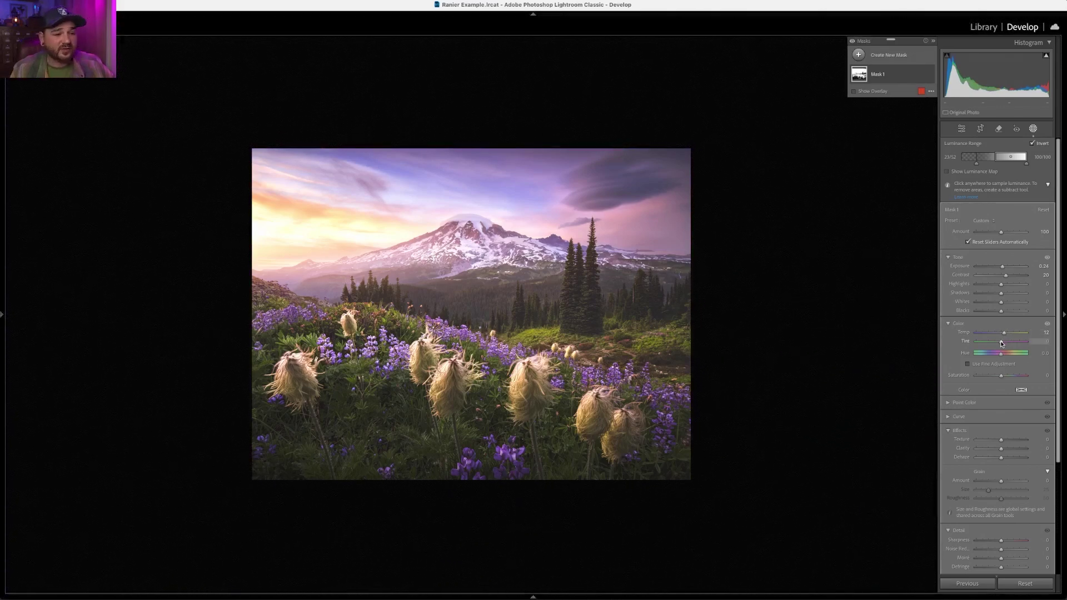
left_click_drag(1000, 341, 1004, 378)
left_click_drag(1004, 341, 1003, 343)
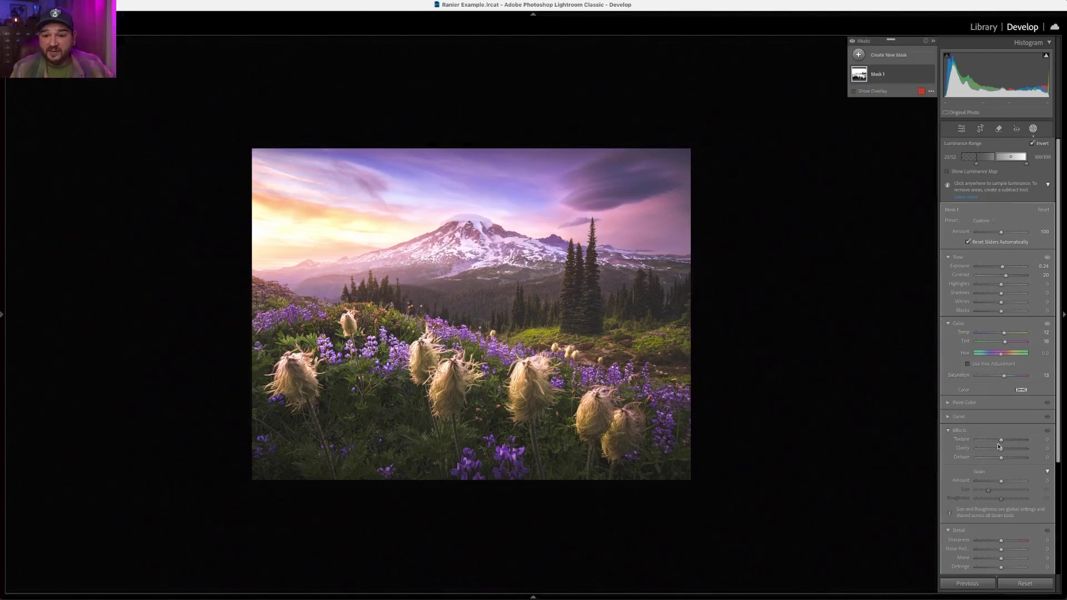
Soften the masked highlights by setting Clarity to -11 and Dehaze to -10 and lowering Texture slightly.
left_click_drag(1000, 449, 1001, 451)
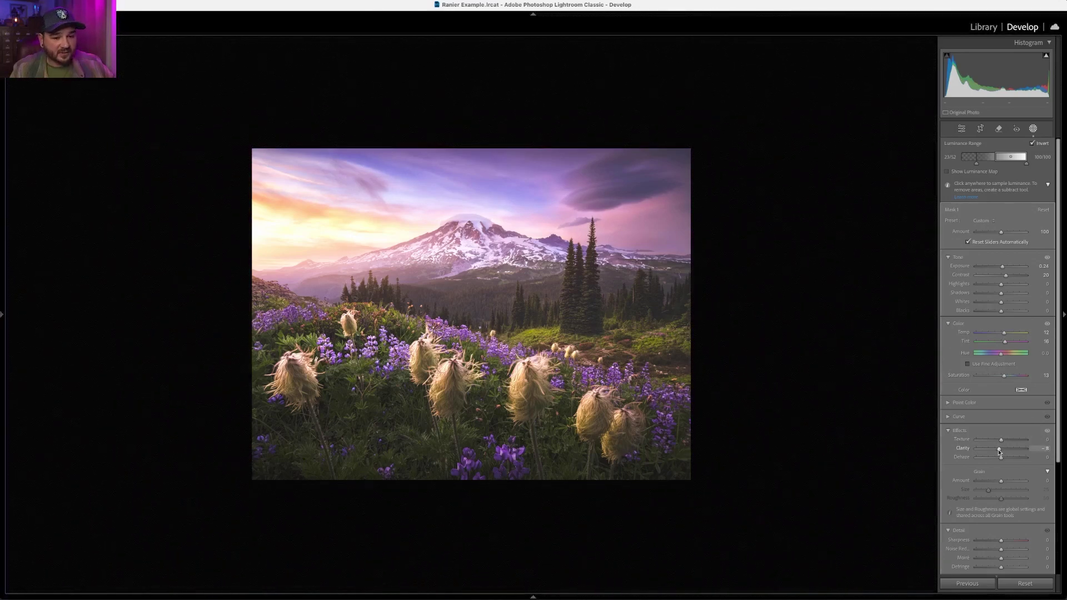
left_click_drag(999, 452, 998, 449)
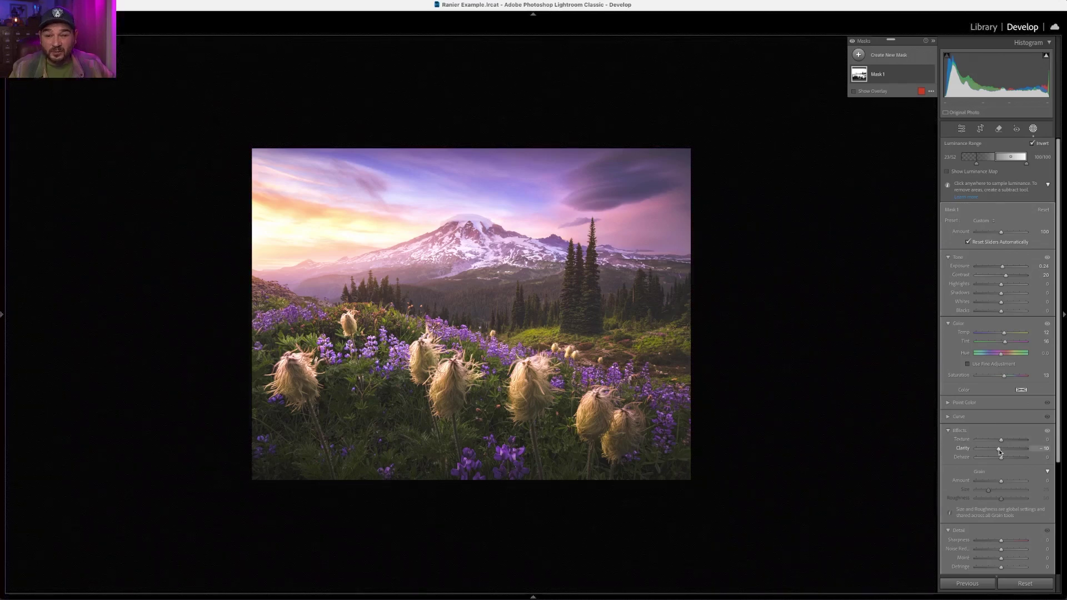
mouse_move(998, 450)
left_mouse_down()
mouse_move(1000, 441)
mouse_move(998, 457)
left_mouse_up()
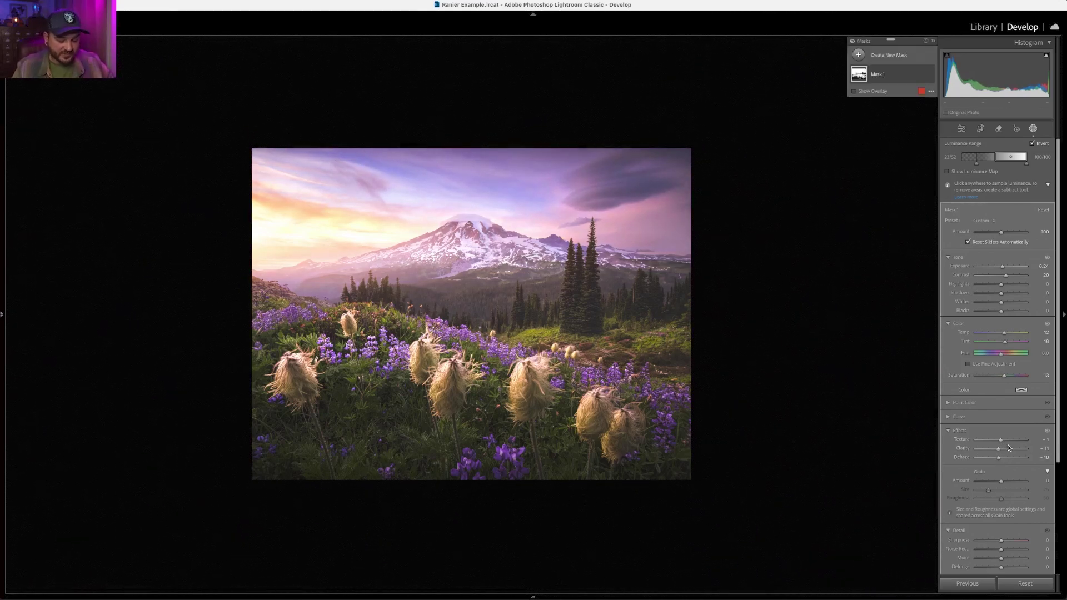
Compare the photo before and after the masked glow adjustments several times.
key("backslash")
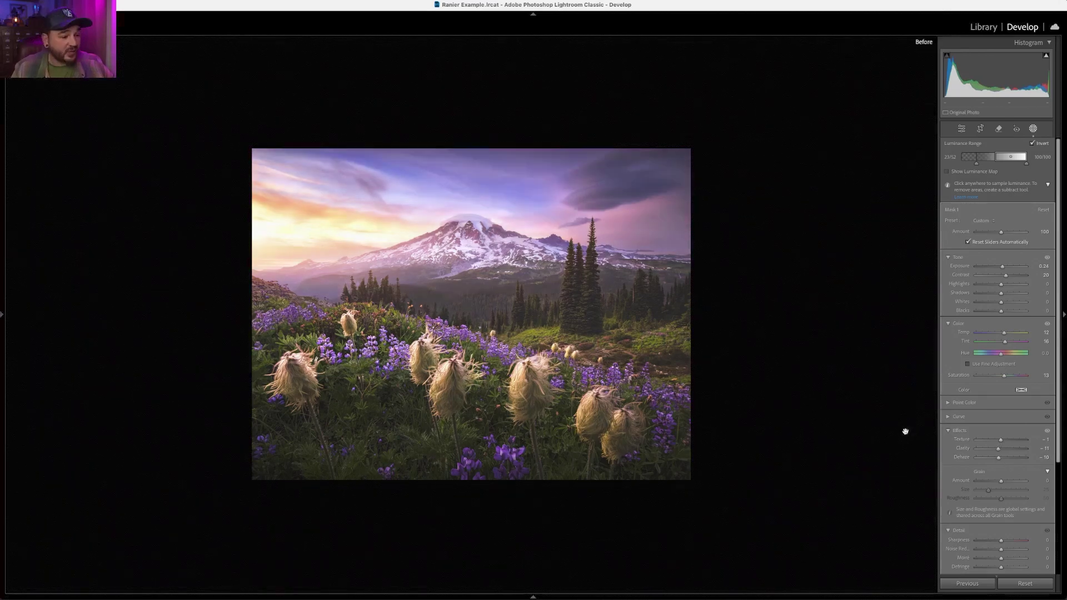
key("backslash")
key("backslash")
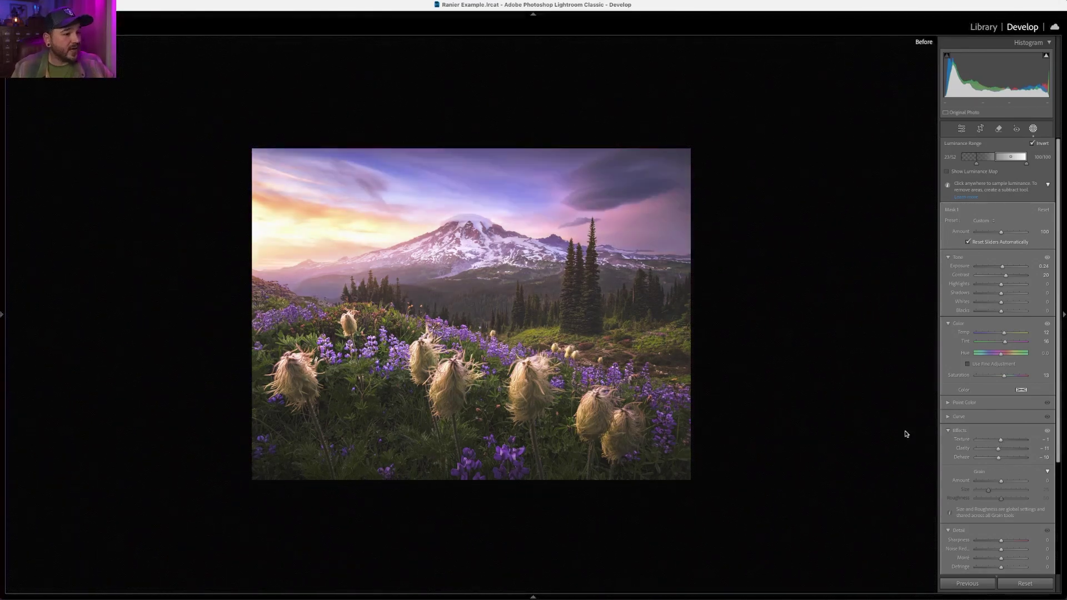
key("backslash")
key("backslash")
key("backslash")
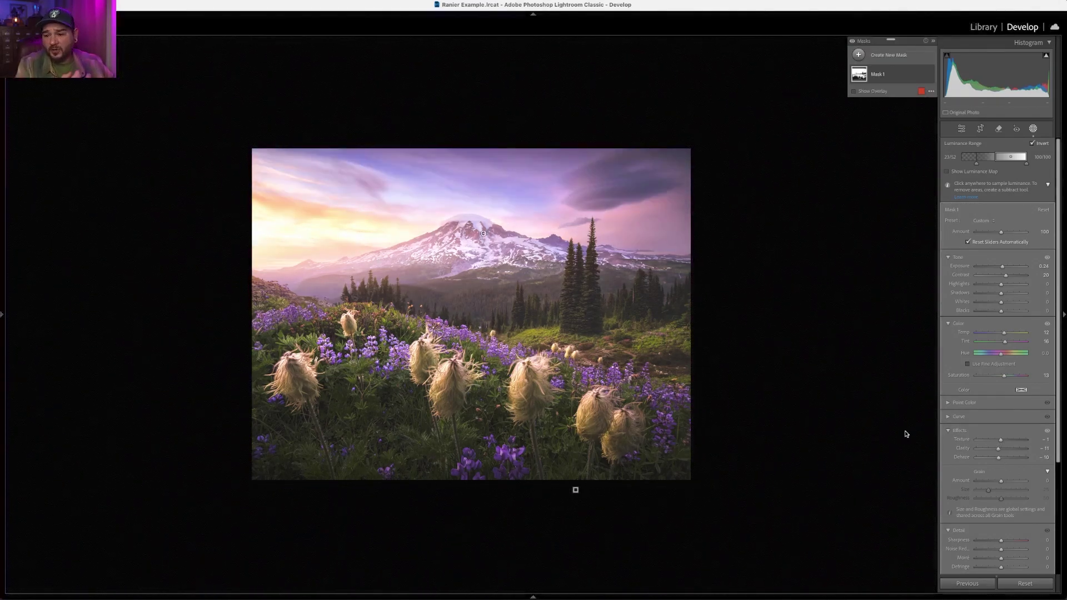
key("backslash")
key("backslash")
key("backslash")
key("backslash")
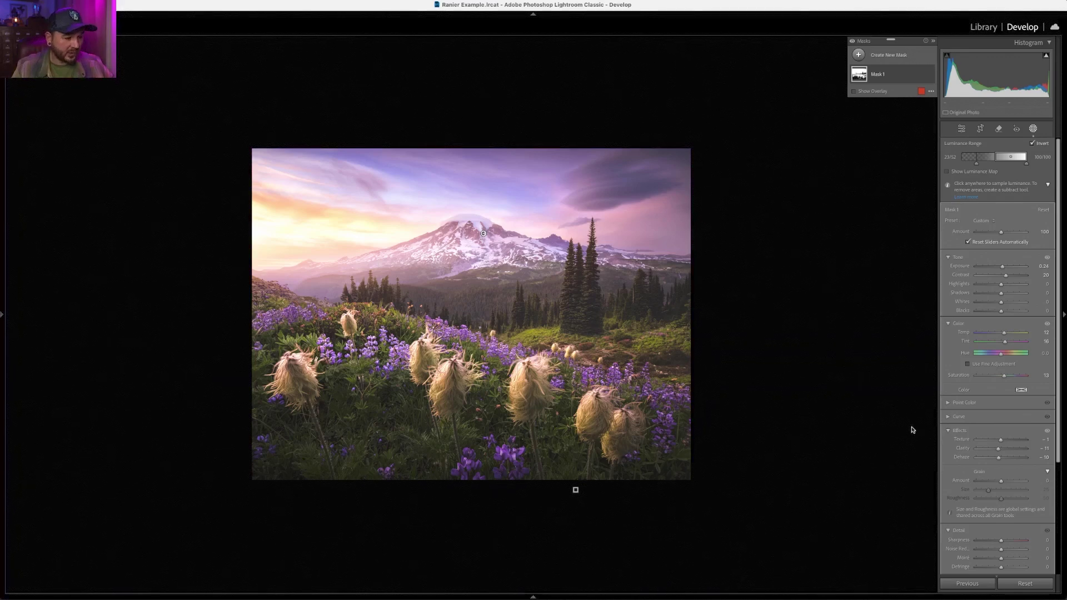
key("backslash")
key("backslash")
key("backslash")
key("backslash")
key("backslash")
key("backslash")
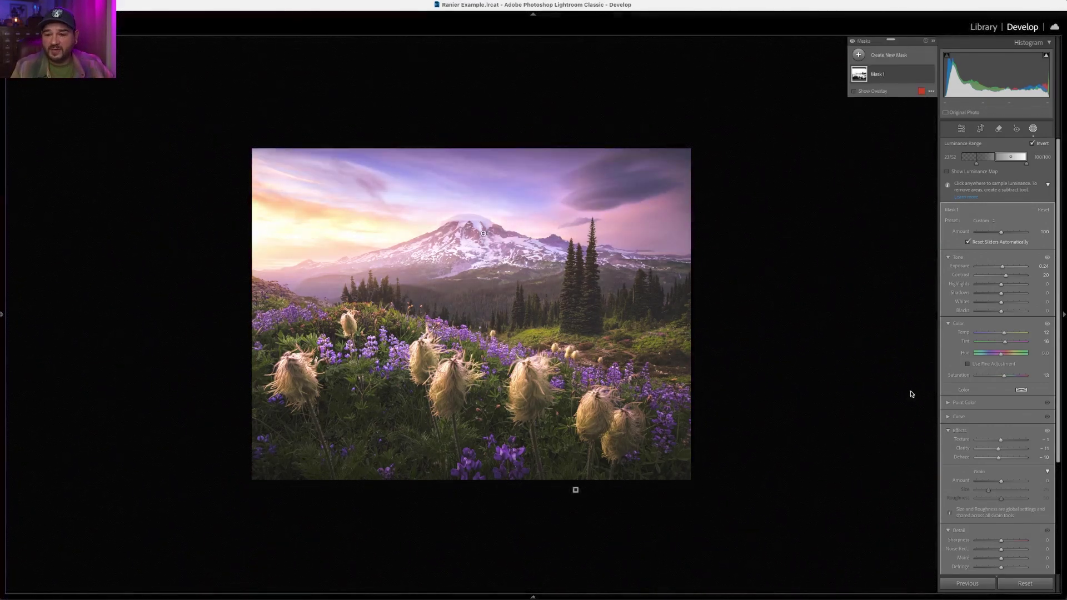
key("backslash")
key("backslash")
key("backslash")
key("backslash")
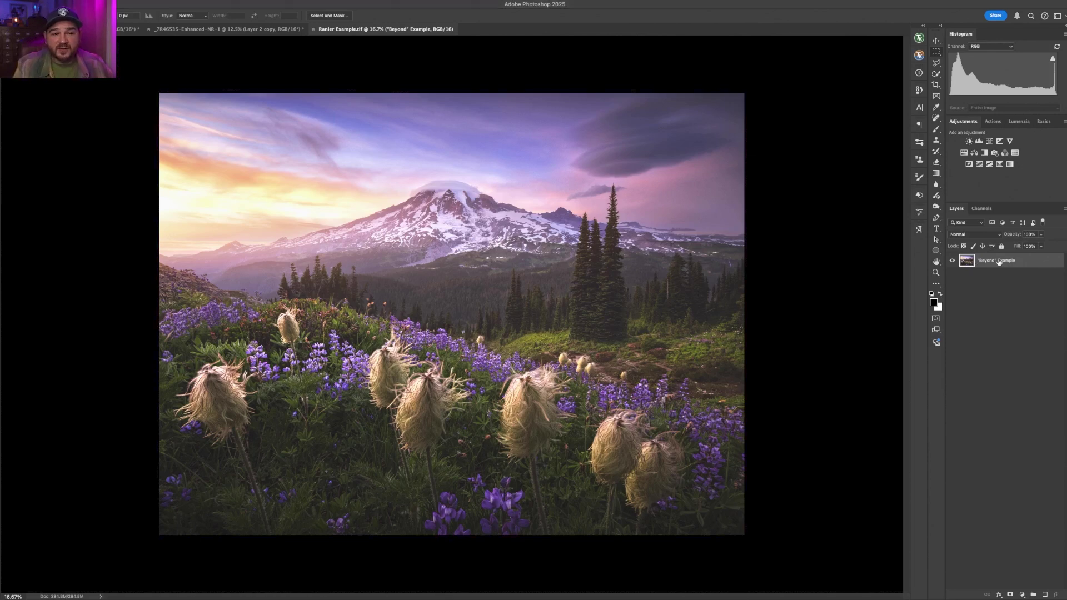
In Photoshop, duplicate the "Beyond" Example layer twice, naming the upper copy Sharp and the lower copy Blur.
key("ctrl+j")
key("ctrl+j")
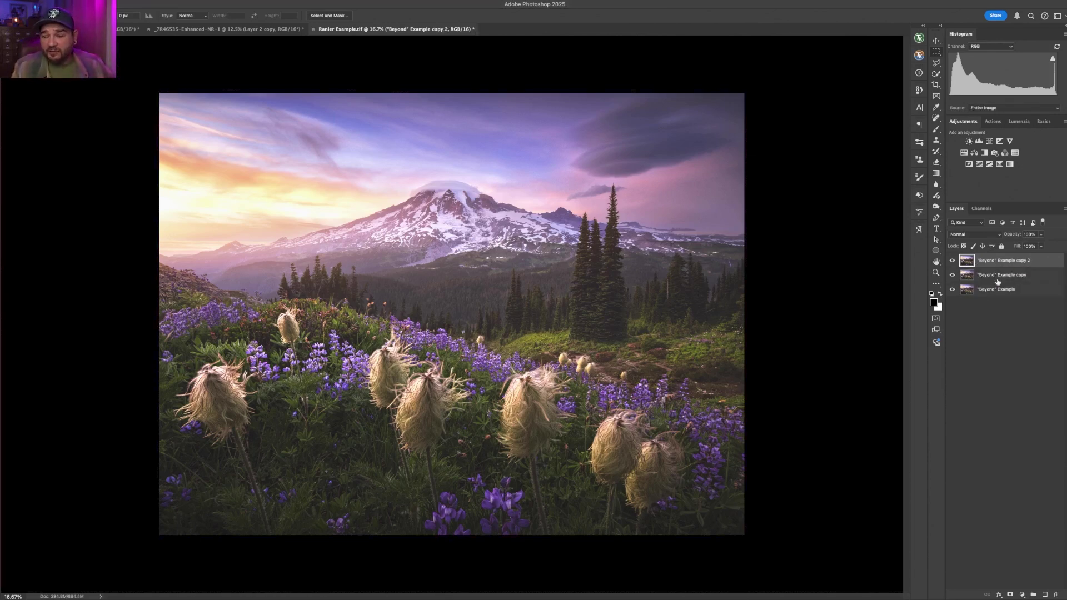
double_click(996, 260)
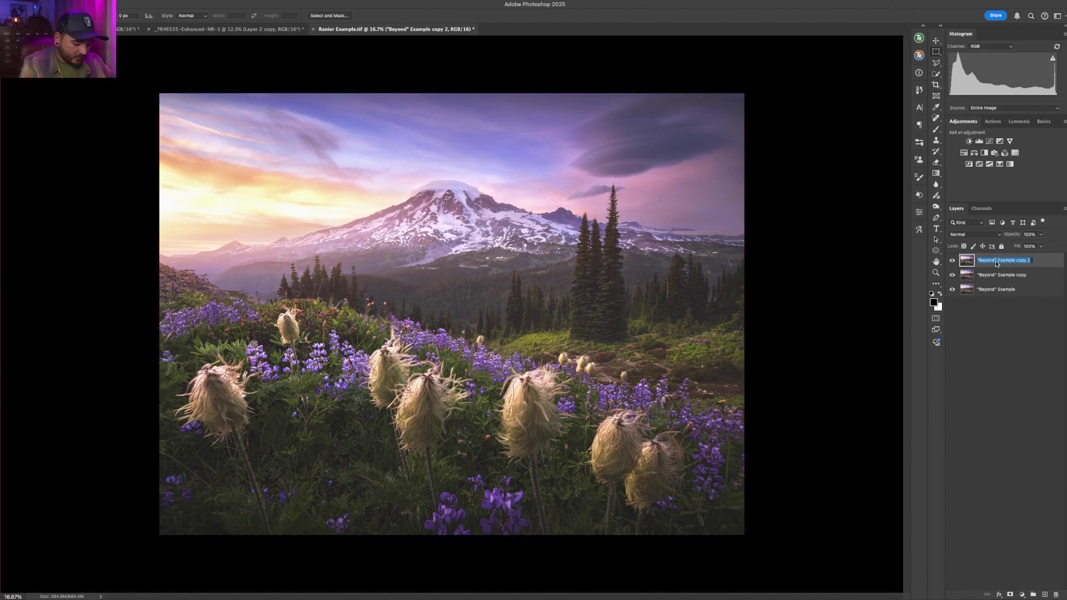
type("Sharp")
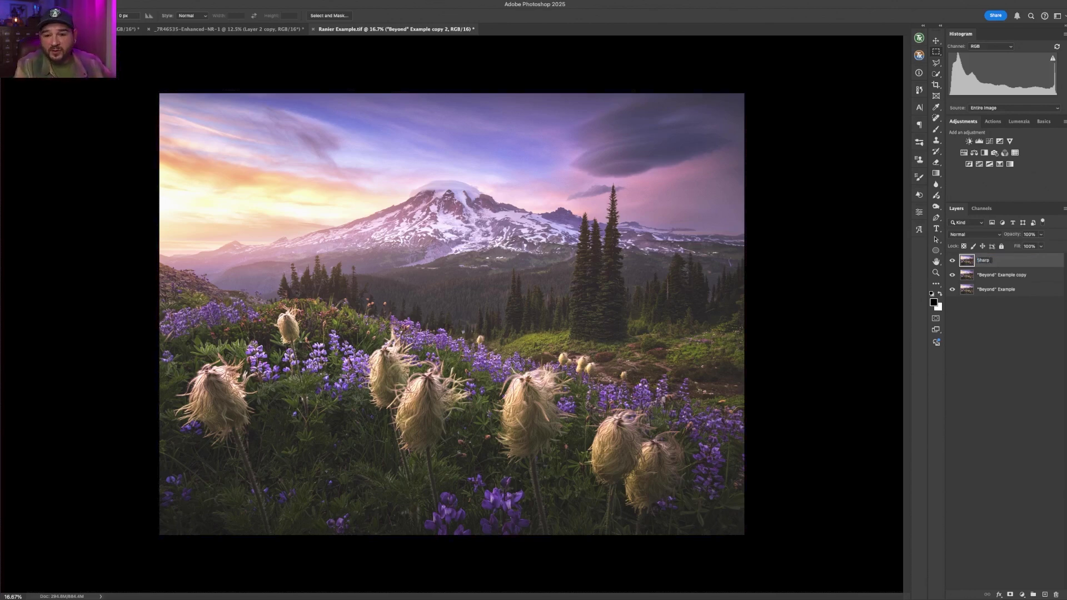
key("Return")
double_click(992, 274)
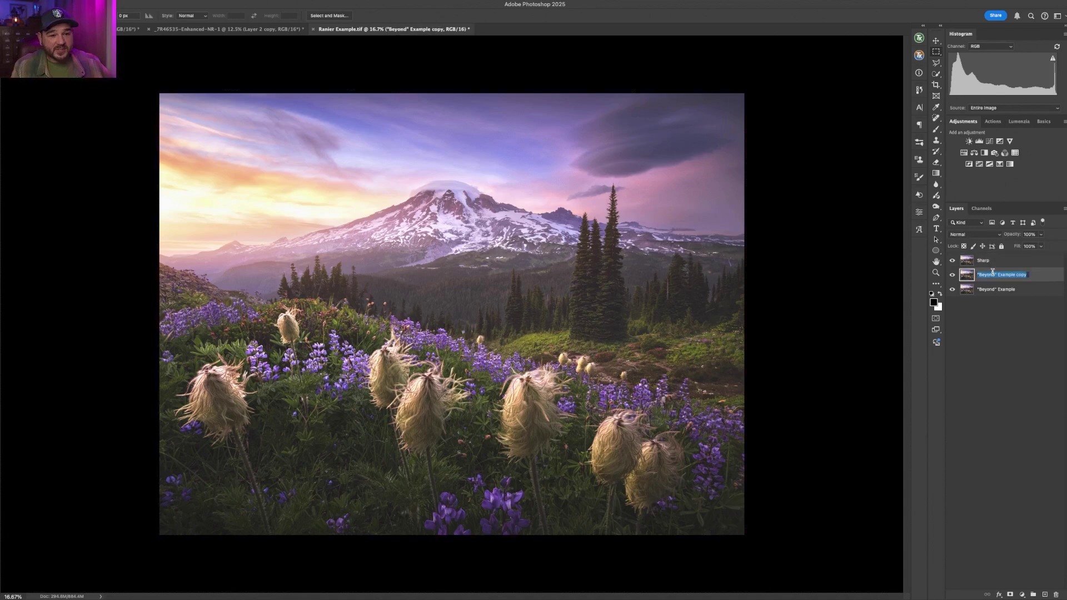
type("Blur")
key("Return")
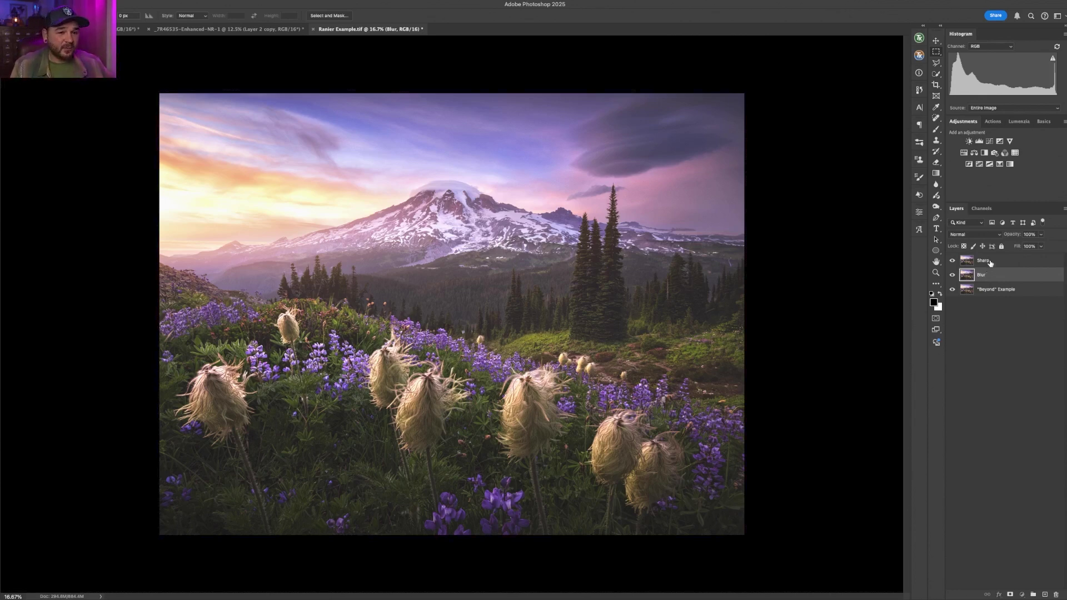
Apply a High Pass filter with a 1.5-pixel radius to the Sharp layer and set its blend mode to Soft Light.
left_click(989, 262)
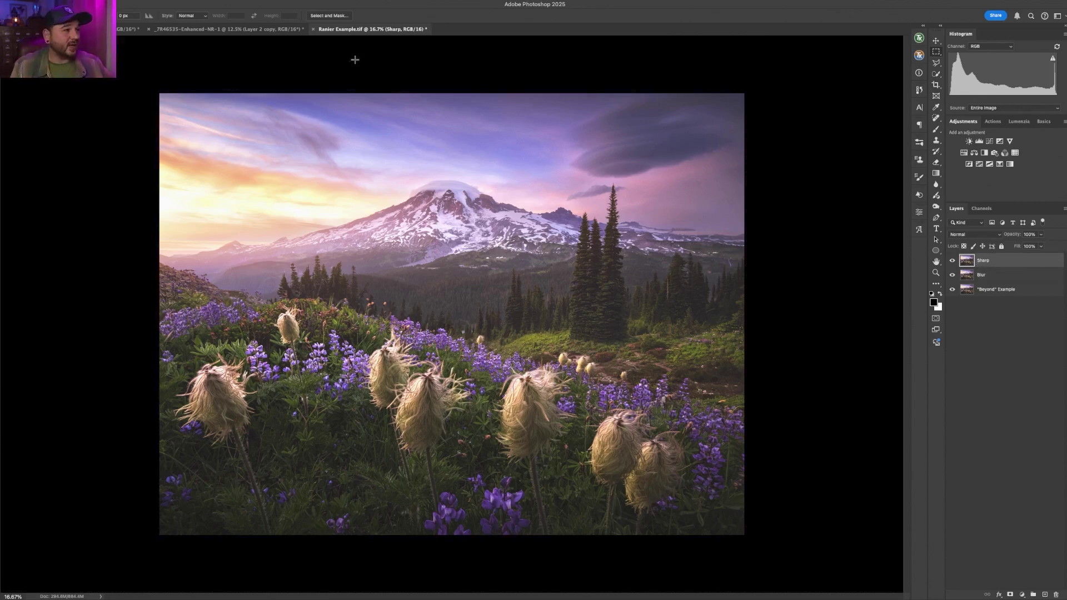
left_click(224, 0)
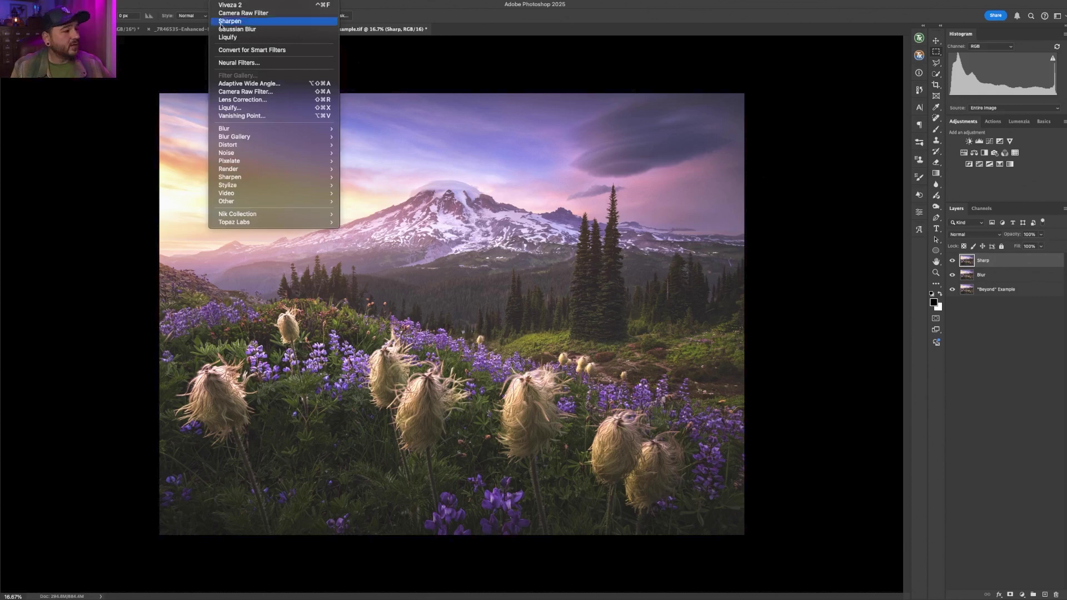
mouse_move(242, 136)
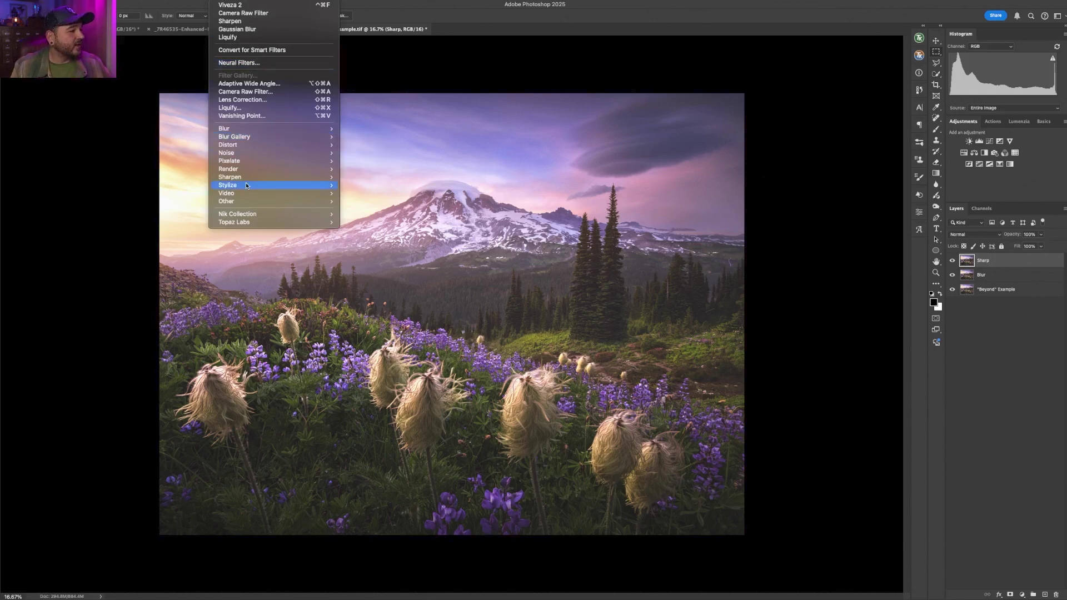
mouse_move(244, 202)
left_click(369, 210)
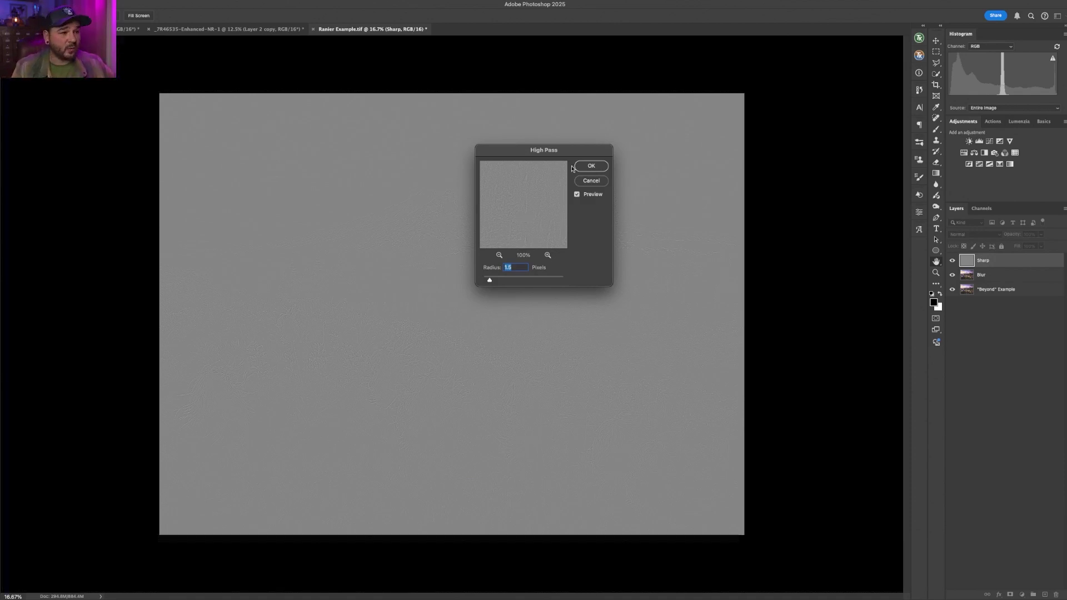
left_click(590, 165)
left_click(969, 234)
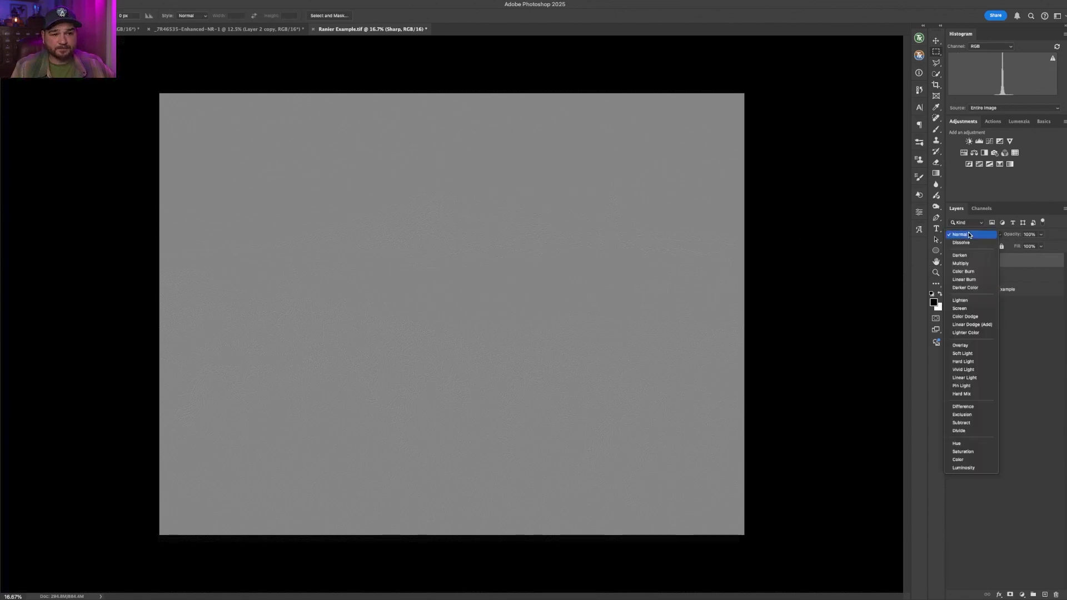
left_click(963, 354)
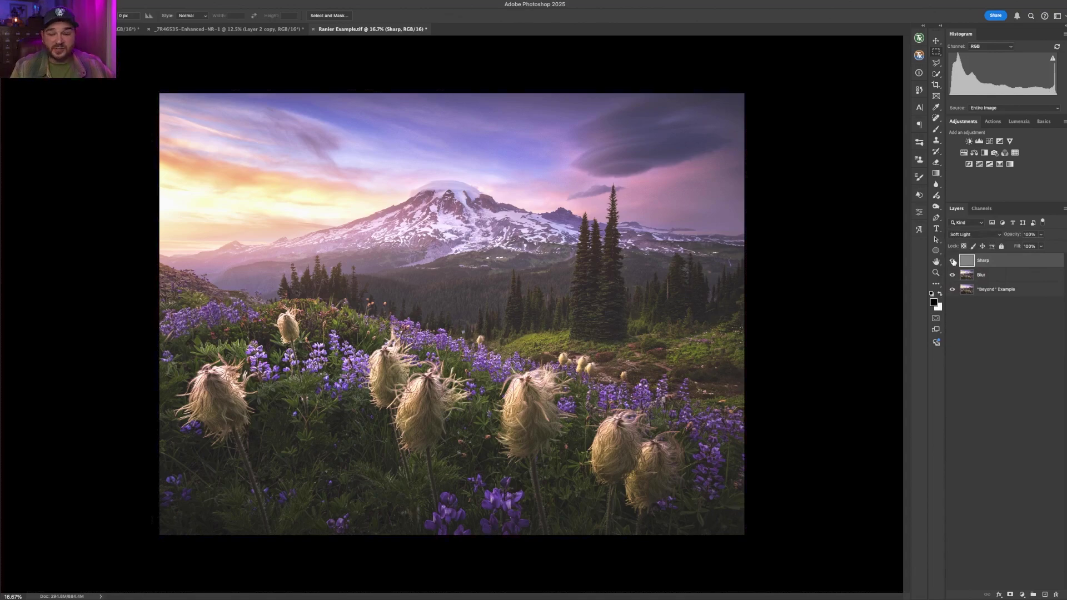
Compare the mountain and forest detail at 100% with the Sharp layer hidden and shown.
key("super+1")
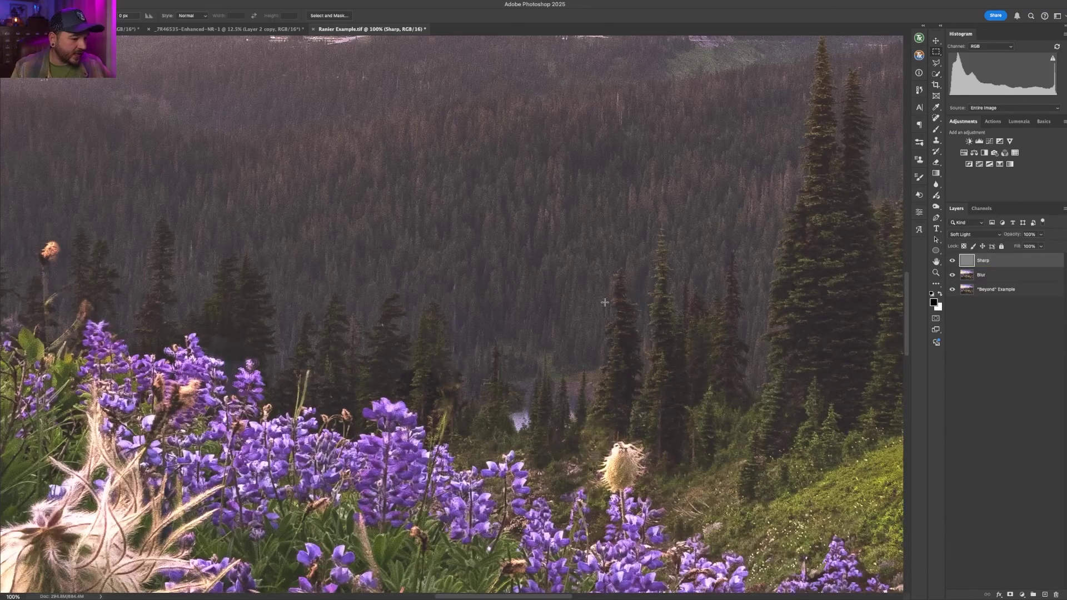
scroll(605, 303, "up", 5)
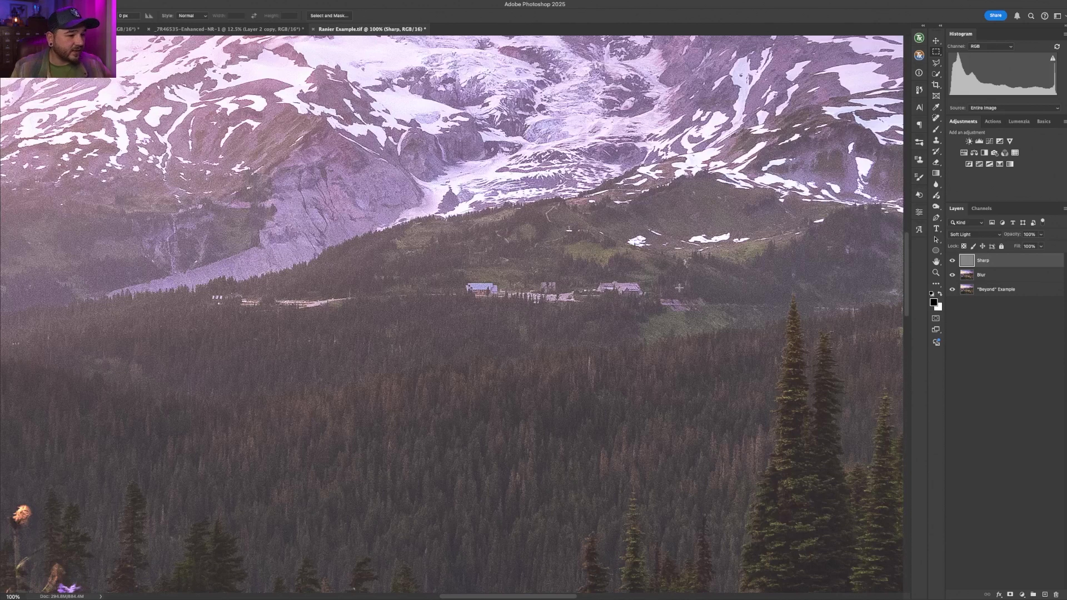
left_click(953, 261)
left_click(953, 261)
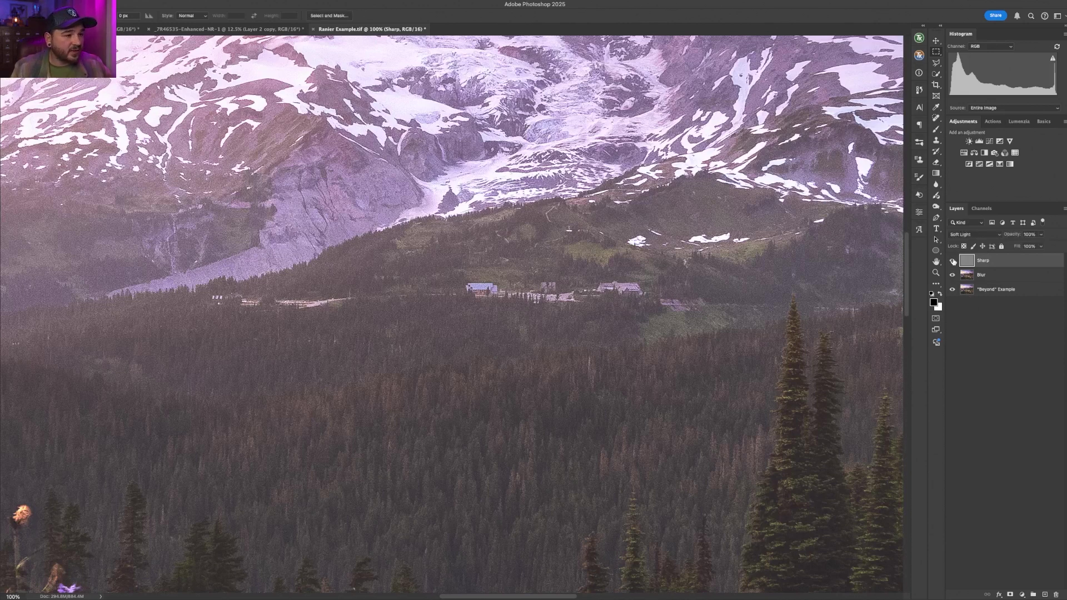
Compare the forest, building and mountain detail at 100% and 200% with the Sharp layer hidden and shown.
left_click(953, 261)
left_click(952, 261)
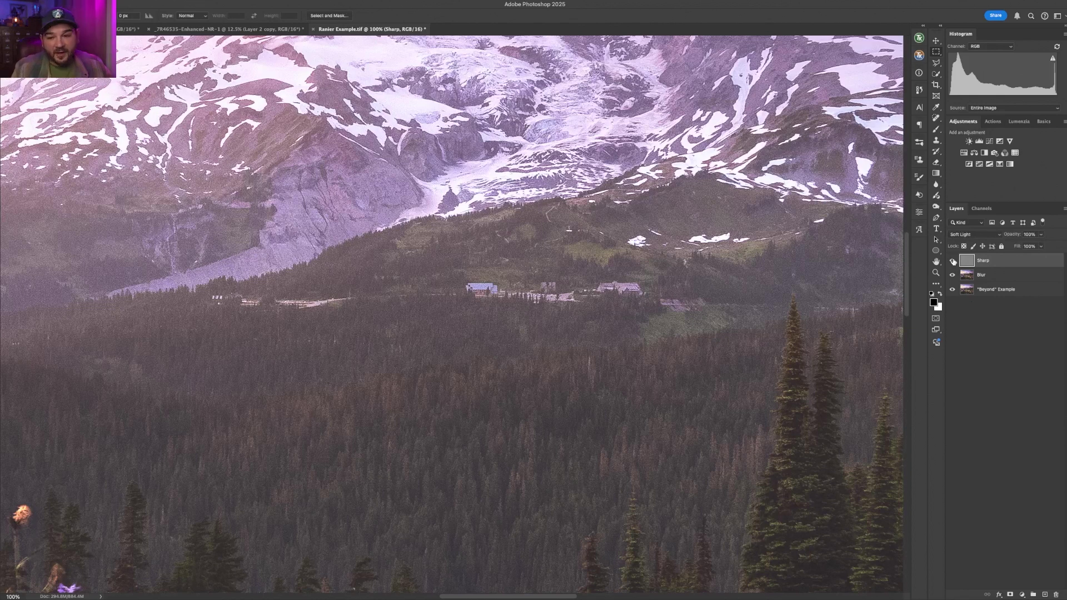
left_click(952, 261)
left_click(953, 261)
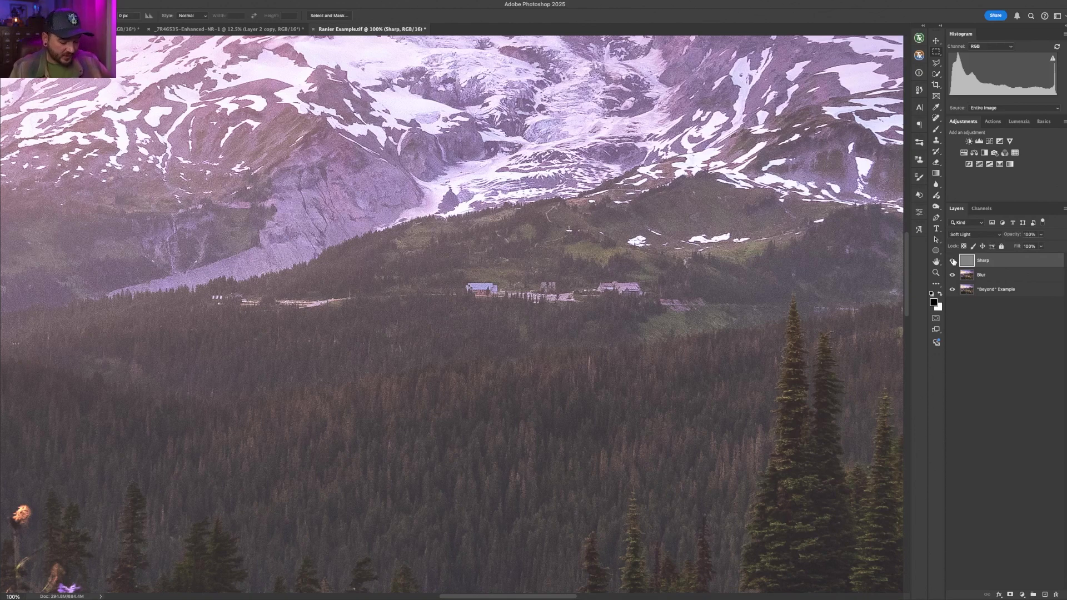
key("super+equal")
left_click(953, 261)
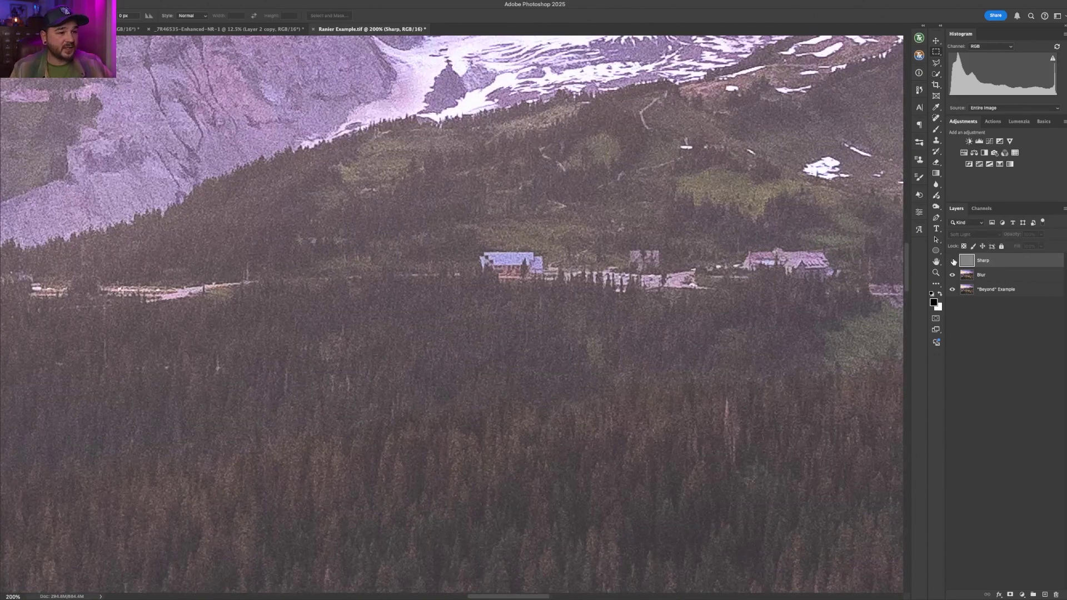
left_click(952, 261)
left_click(953, 261)
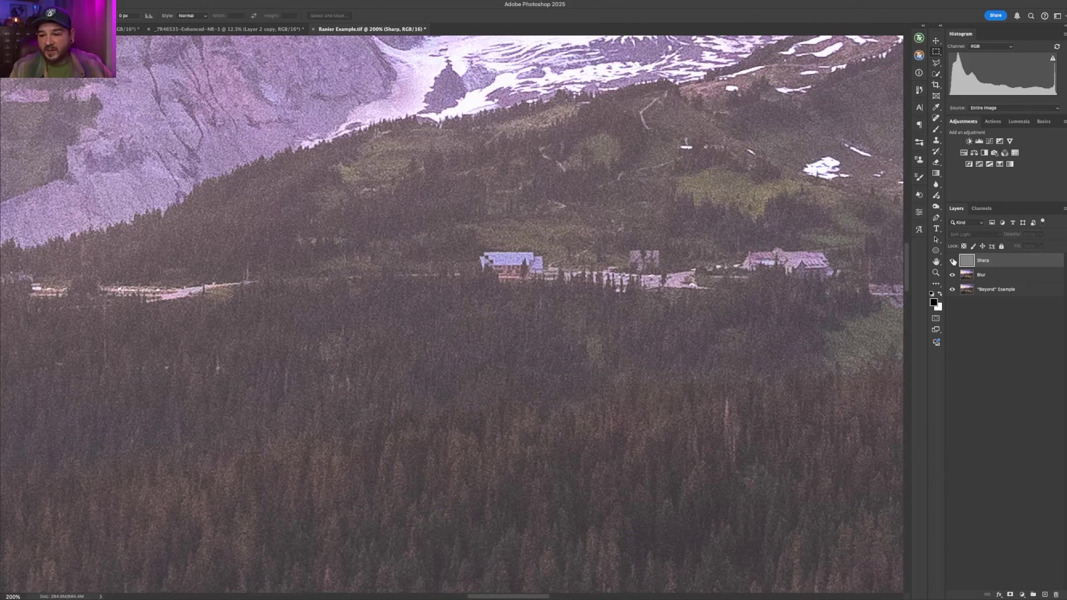
left_click(952, 261)
left_click(953, 261)
left_click(953, 261)
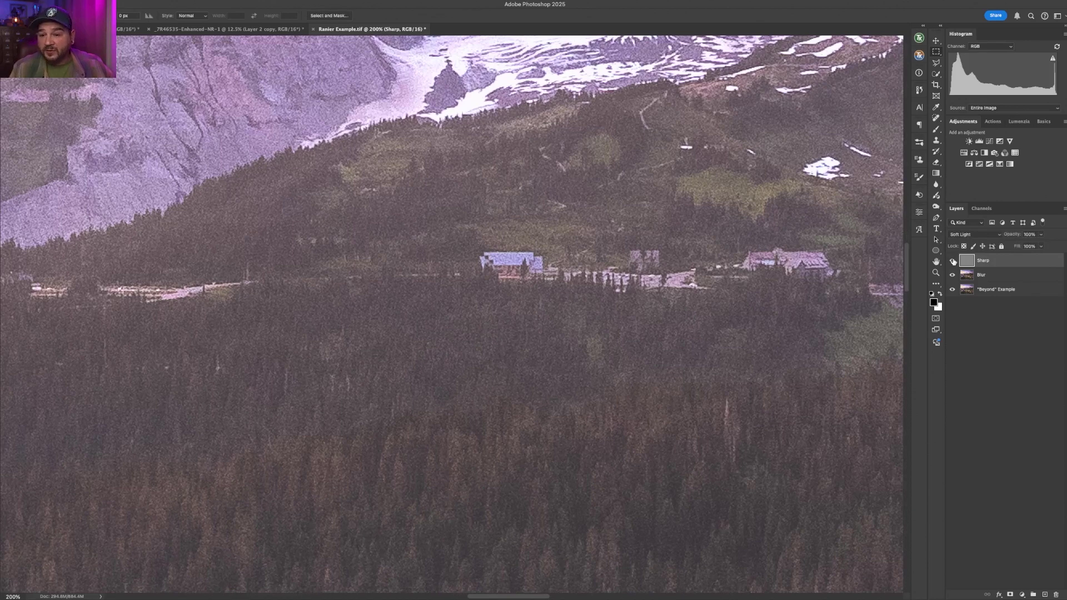
left_click(953, 261)
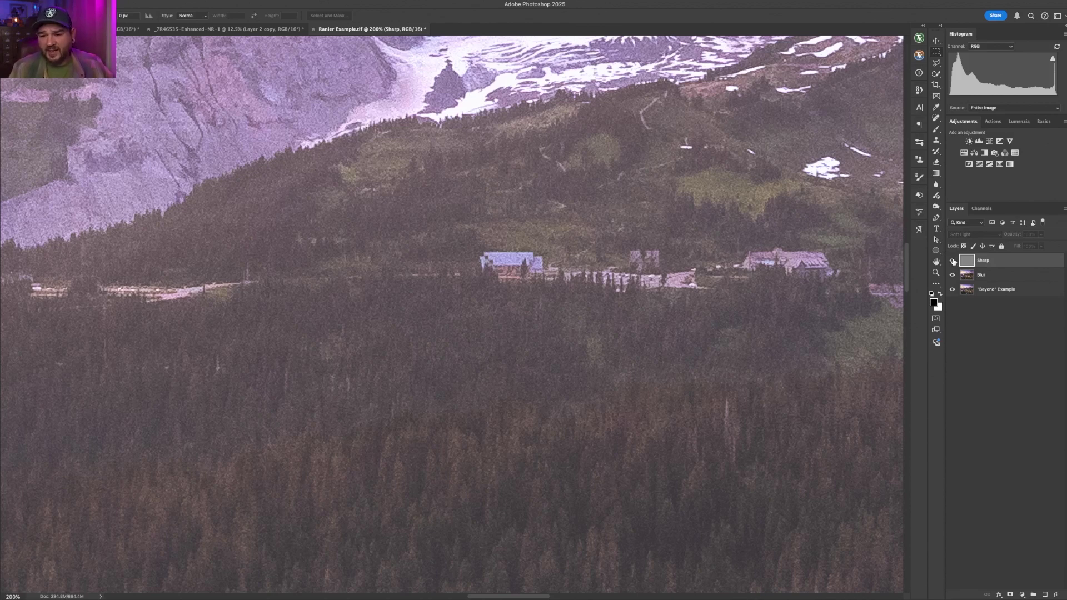
left_click(952, 261)
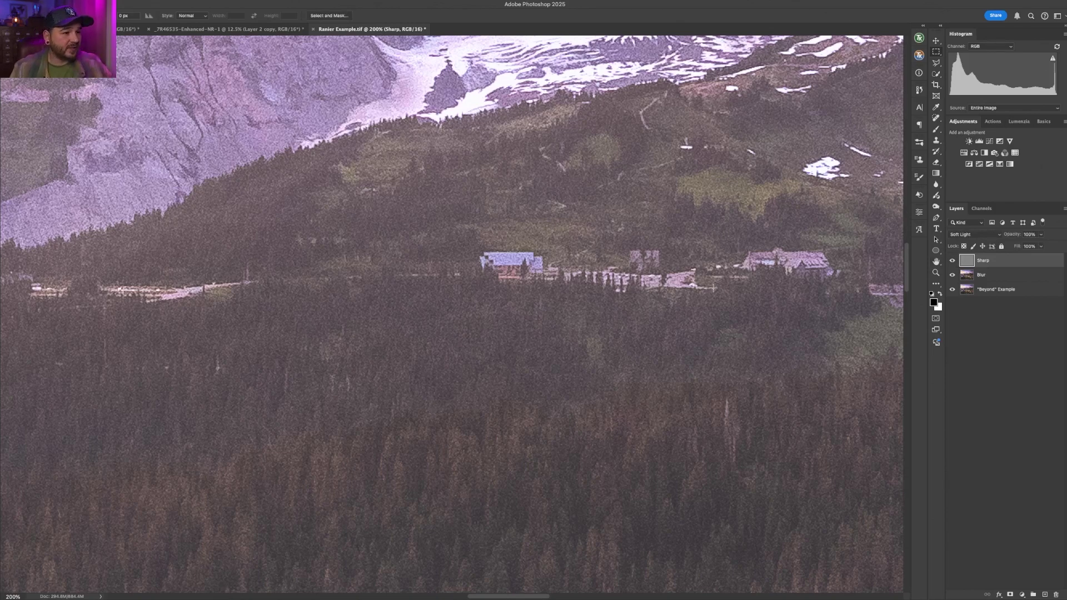
scroll(708, 289, "left", 5)
scroll(709, 288, "up", 6)
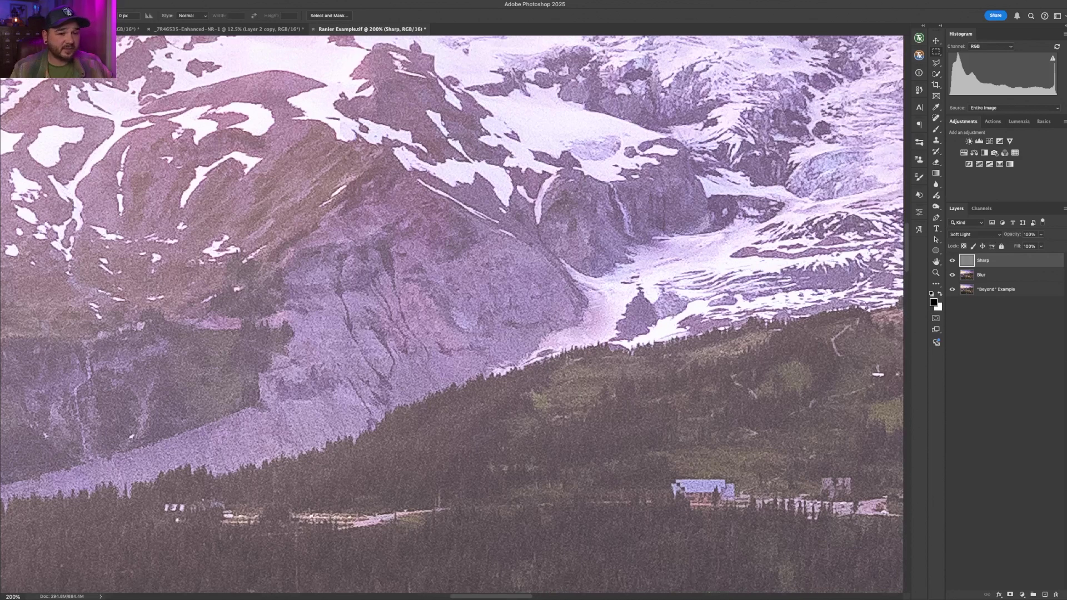
scroll(864, 305, "down", 8)
Apply a Gaussian Blur with a 45-pixel radius to the Blur layer.
key("super+0")
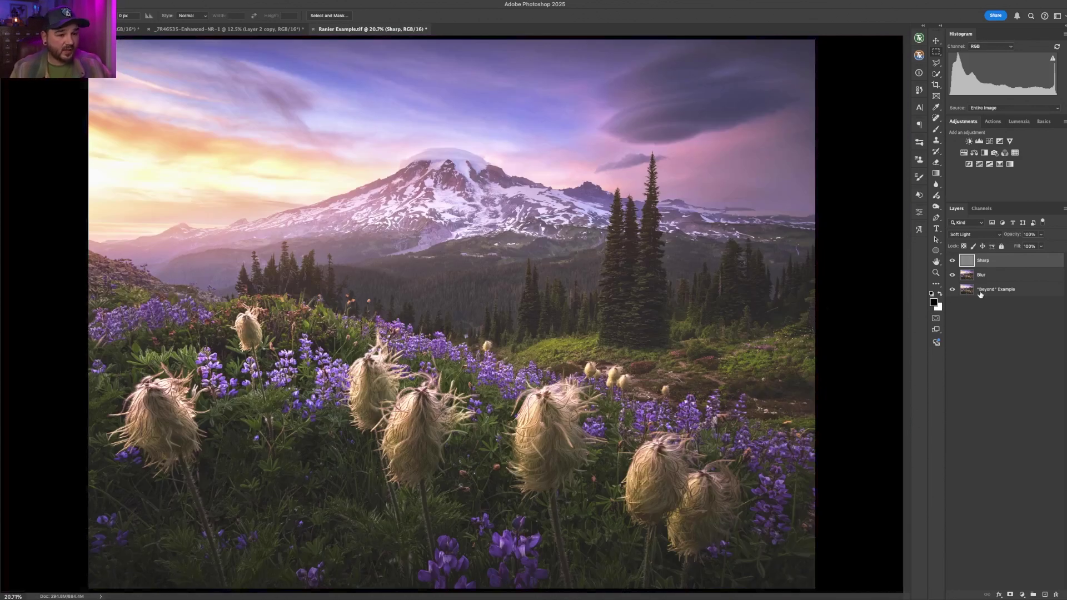
left_click(966, 278)
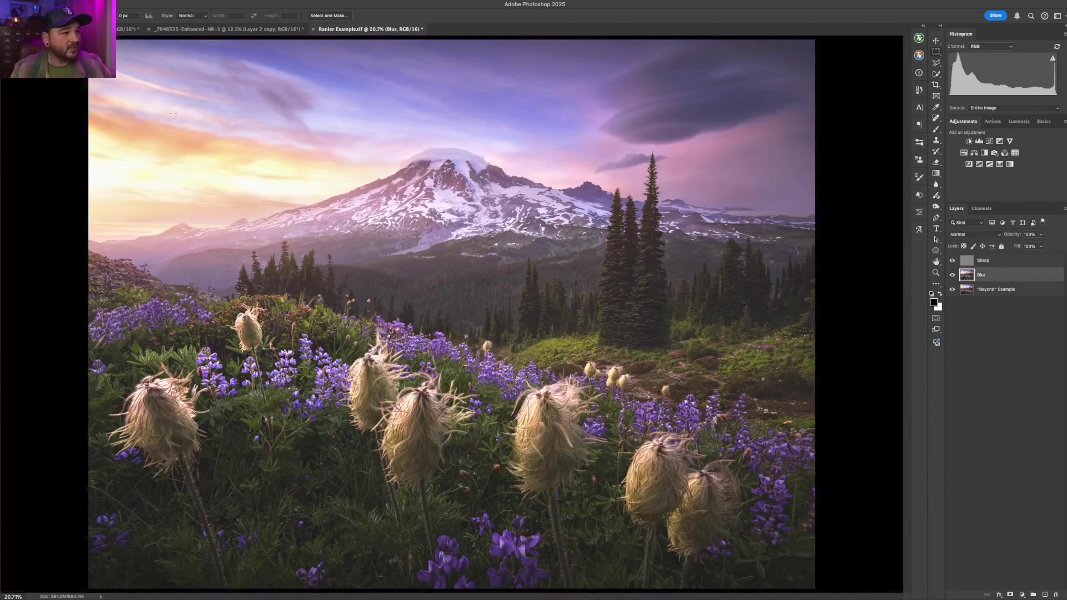
left_click(220, 0)
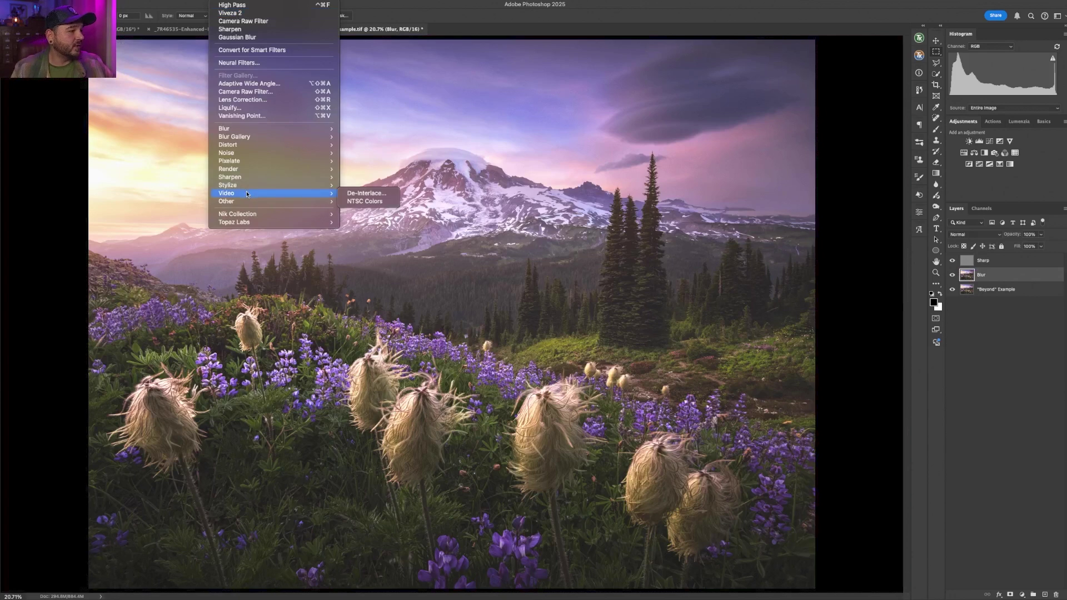
mouse_move(238, 131)
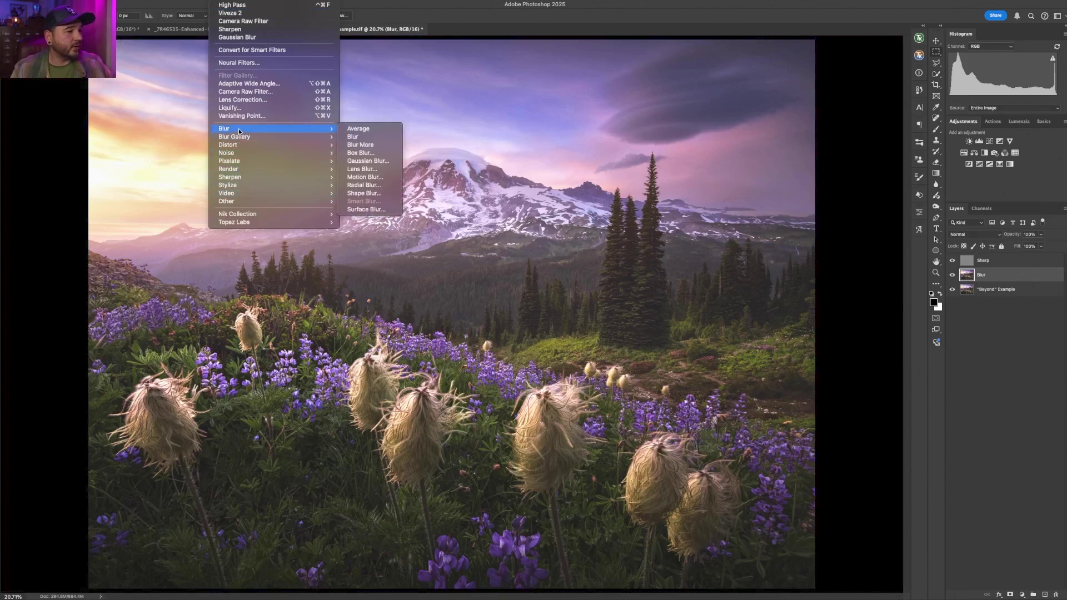
left_click(391, 162)
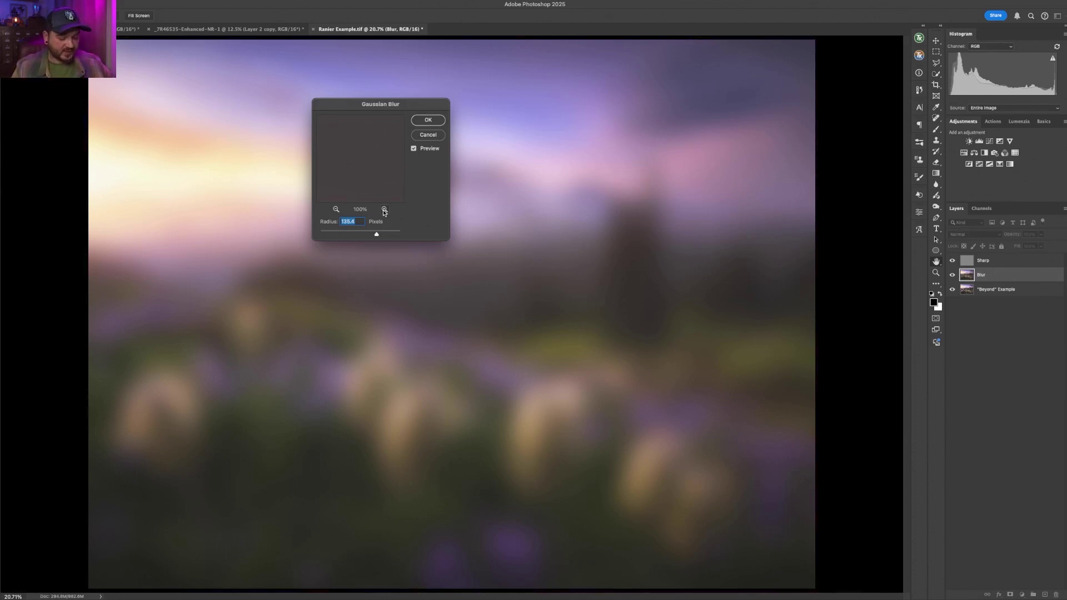
type("45")
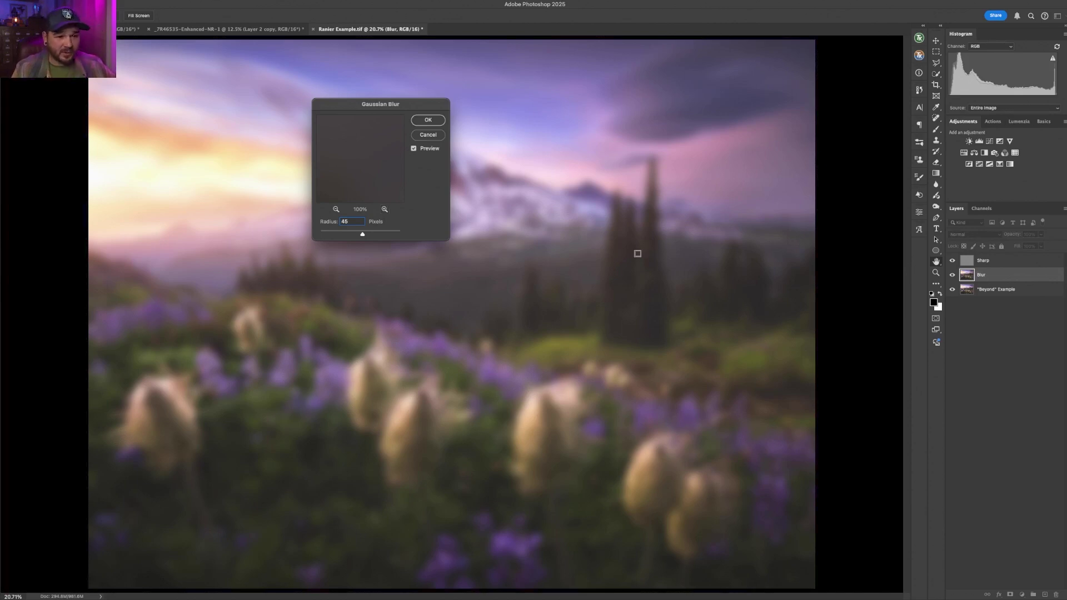
left_click(433, 118)
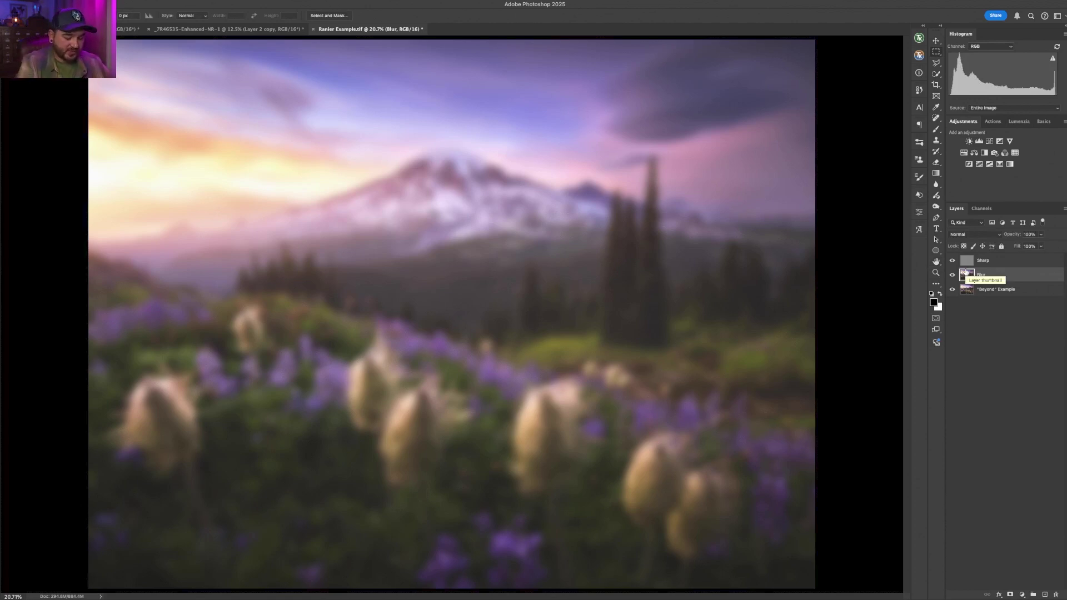
Examine the blurred flowers at 200% with the Sharp layer hidden and shown.
key("ctrl+1")
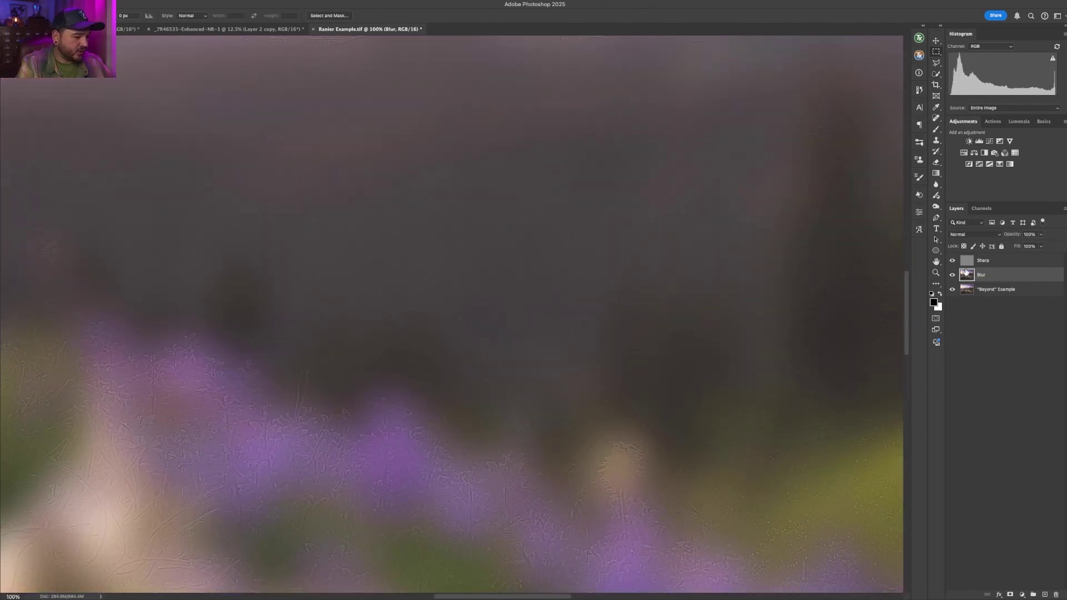
key("ctrl+plus")
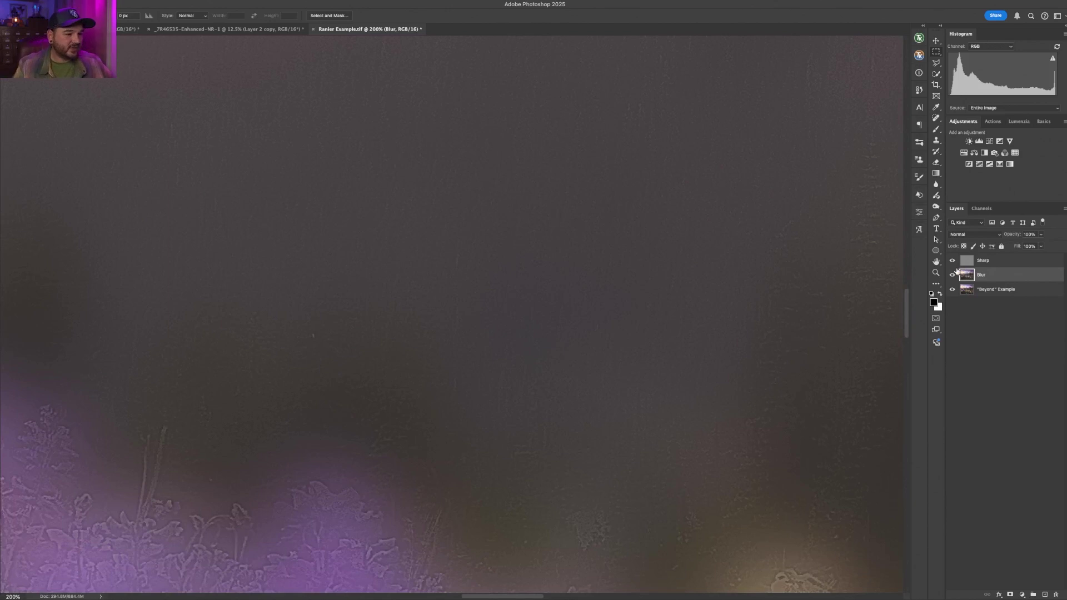
scroll(611, 226, "down", 10)
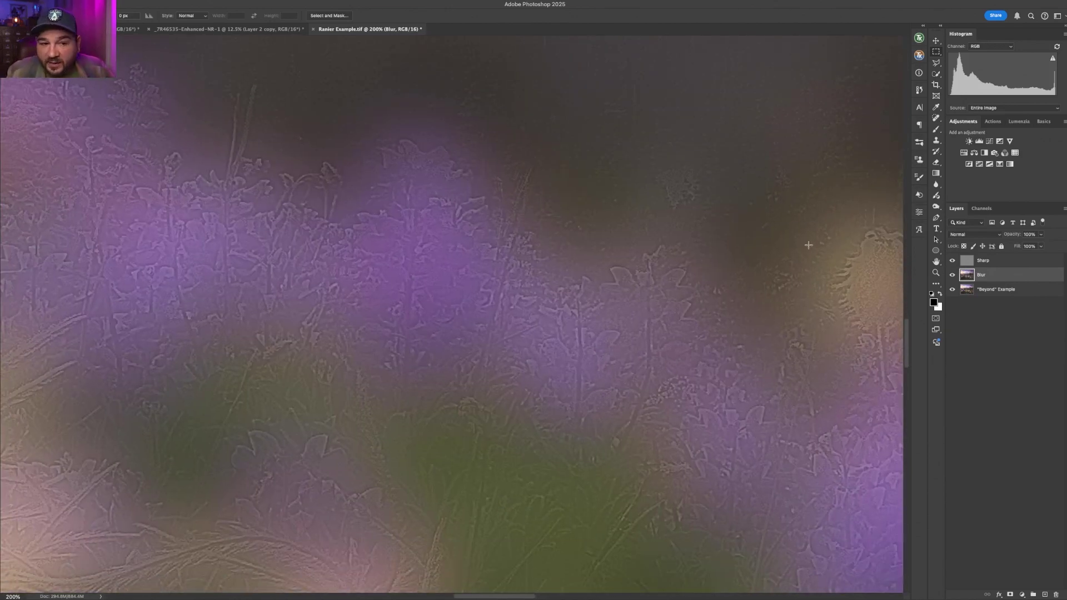
left_click(951, 261)
left_click(952, 261)
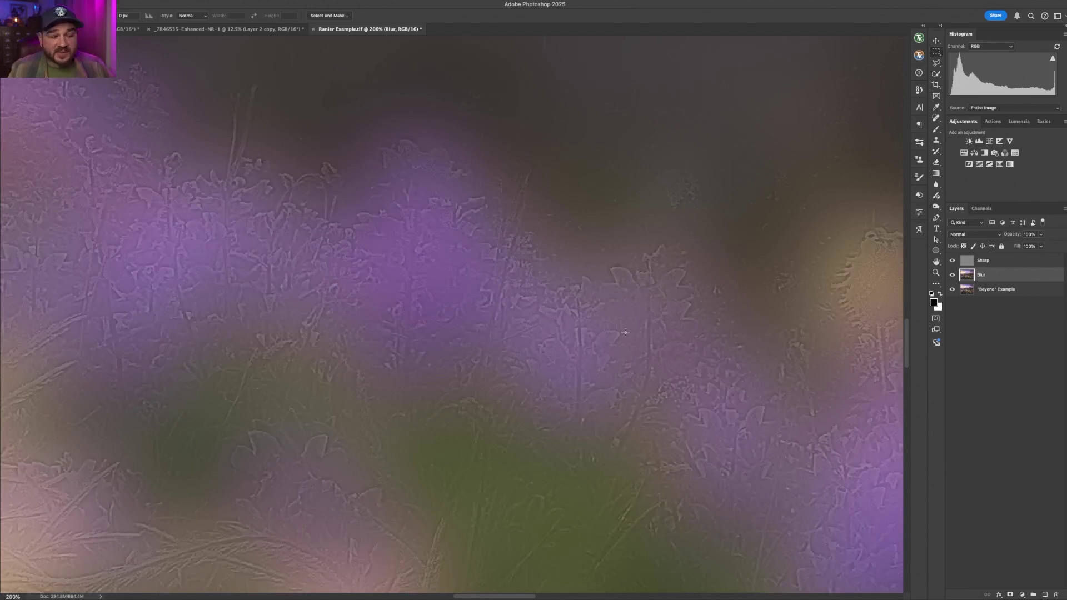
scroll(595, 300, "up", 5)
scroll(598, 299, "down", 5)
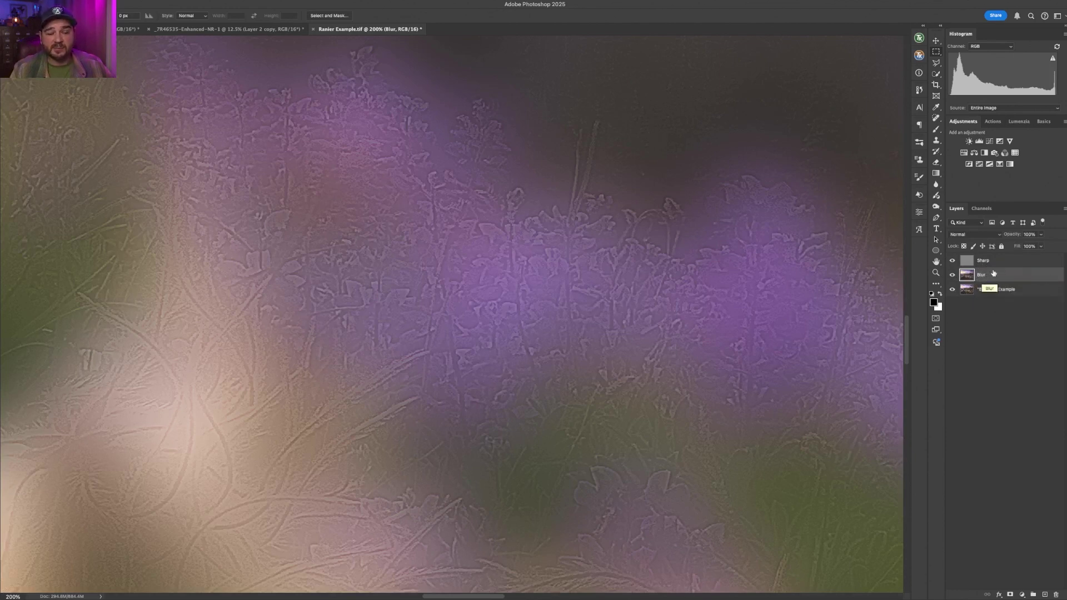
Lower the Blur layer's opacity to 30% and view the whole photo.
left_click_drag(1015, 238, 985, 239)
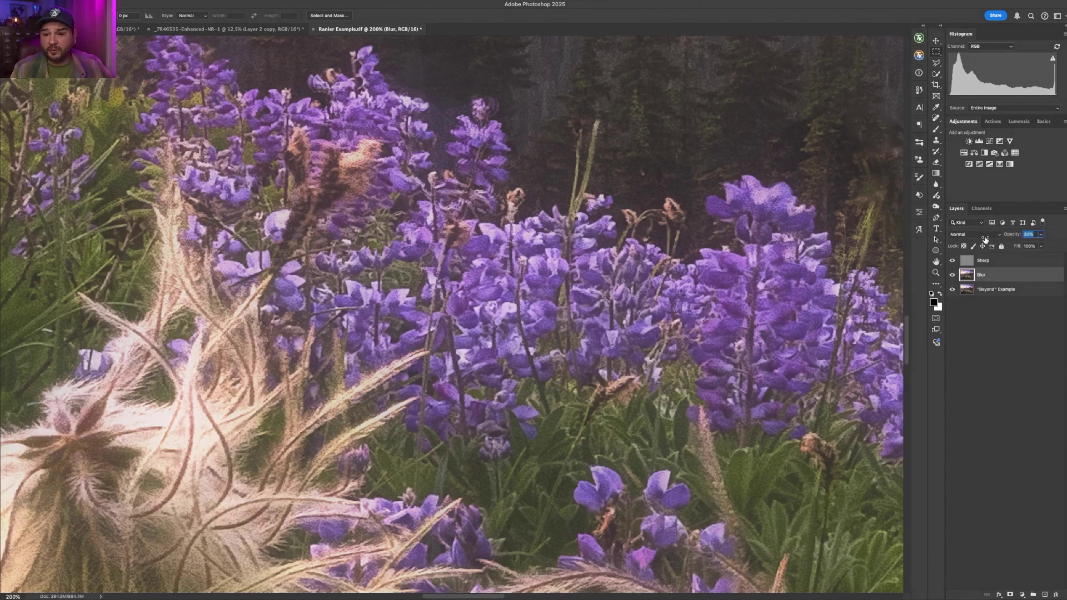
left_click_drag(984, 240, 985, 239)
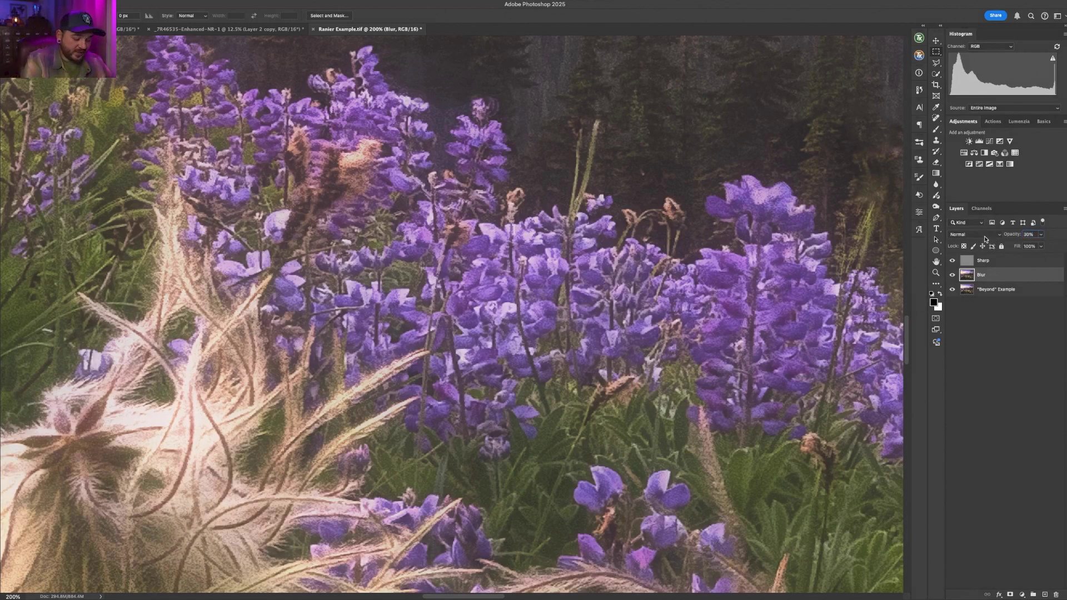
key("super+0")
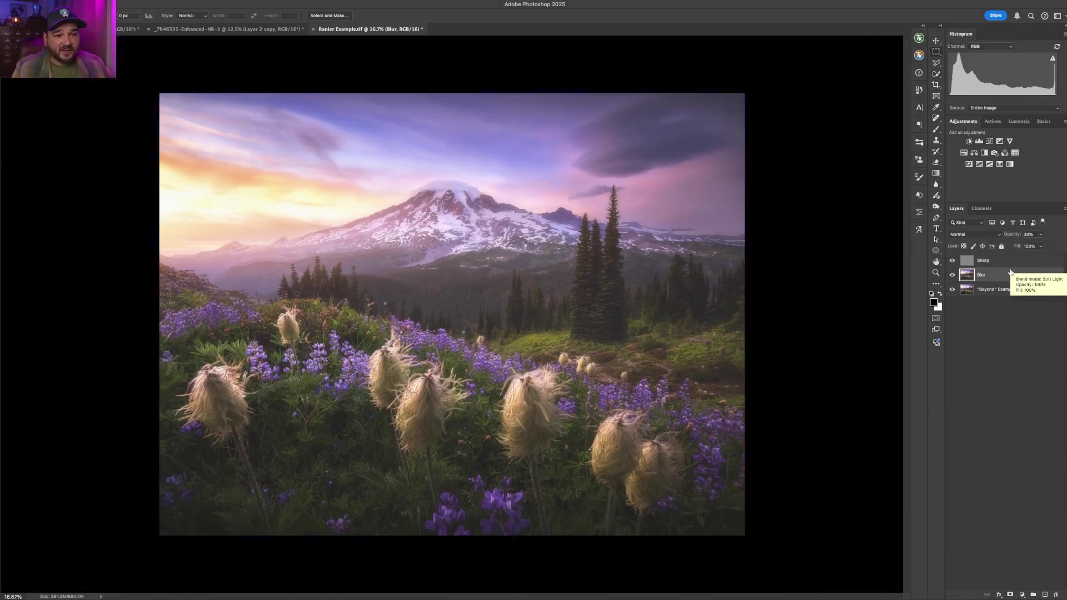
Group the Sharp and Blur layers and name the group Orton.
left_click(1020, 264, "shift")
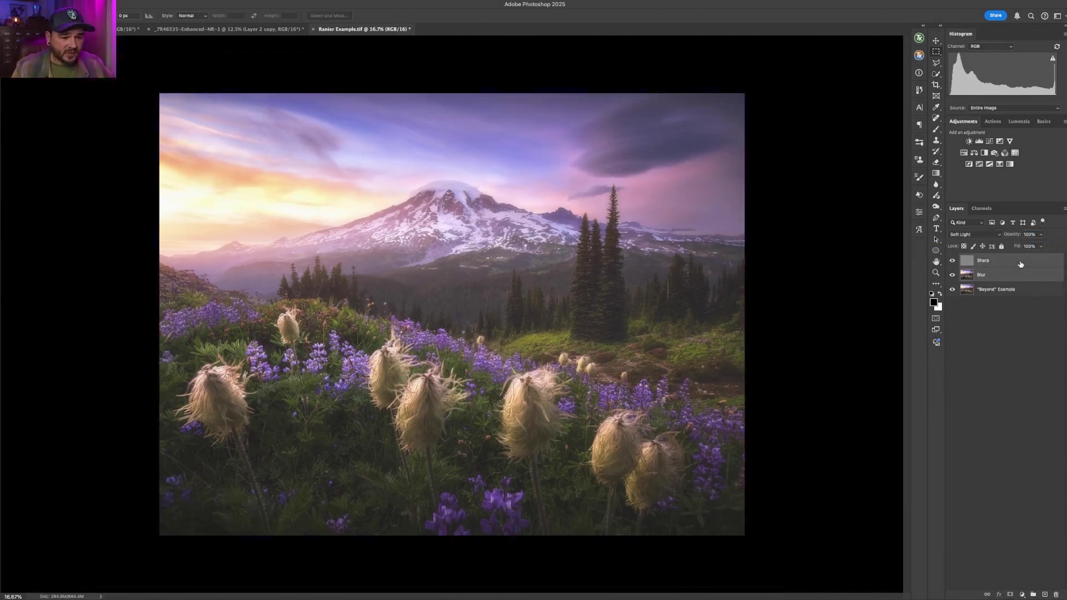
key("super+g")
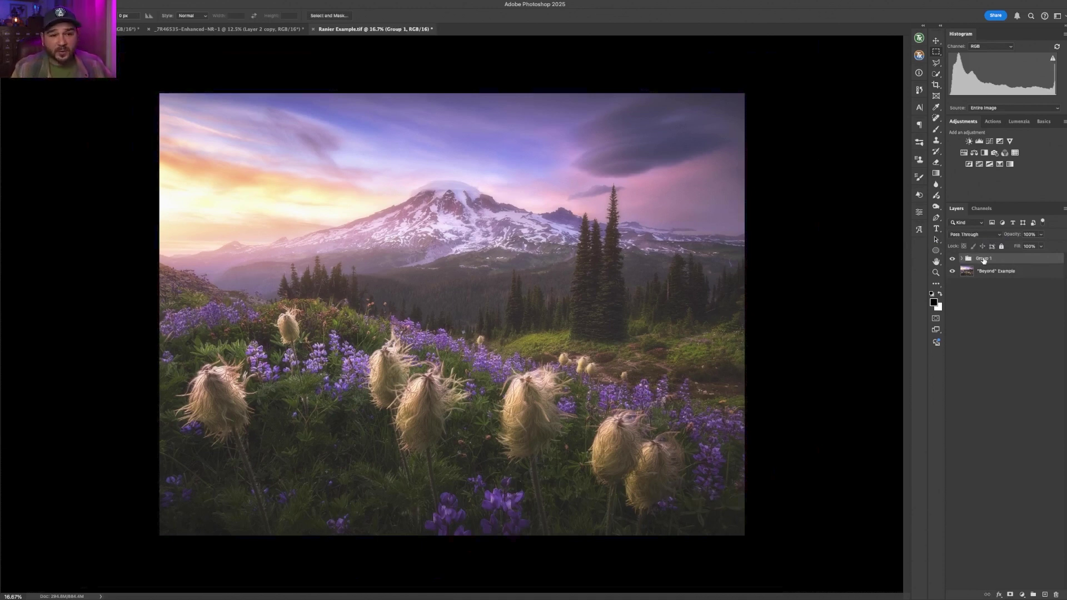
double_click(983, 258)
type("Or")
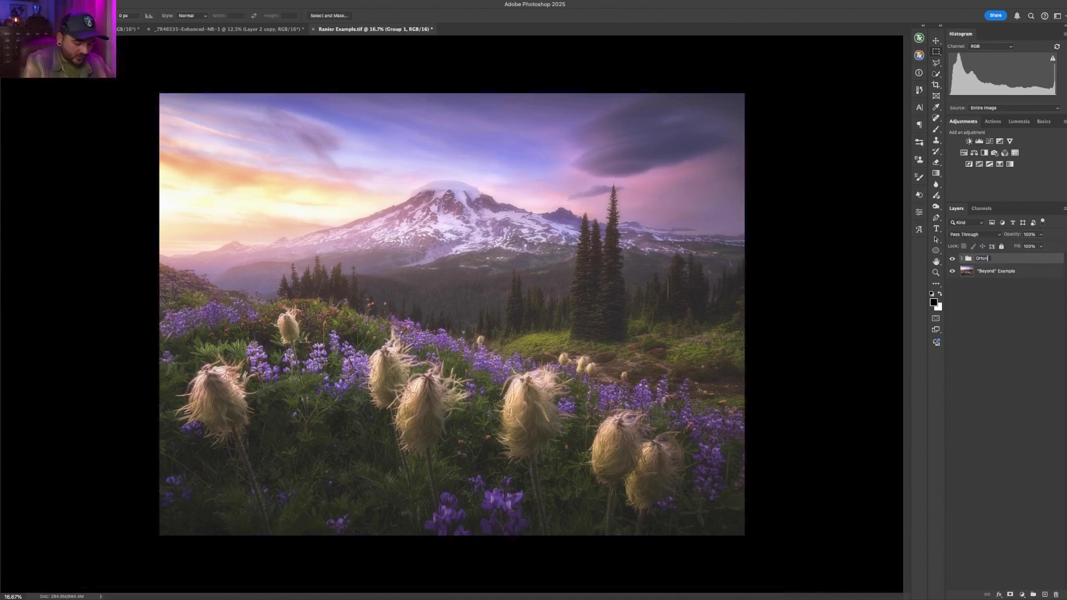
type("ton")
key("Return")
Compare the whole photo with the Orton group hidden and shown several times.
left_click(952, 258)
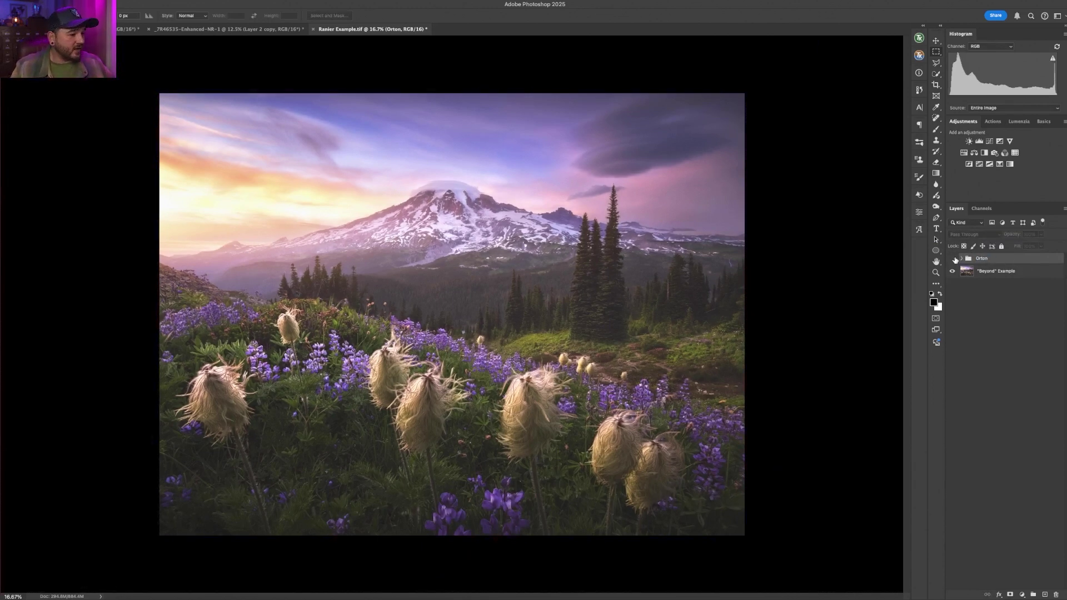
left_click(954, 259)
left_click(953, 259)
left_click(954, 259)
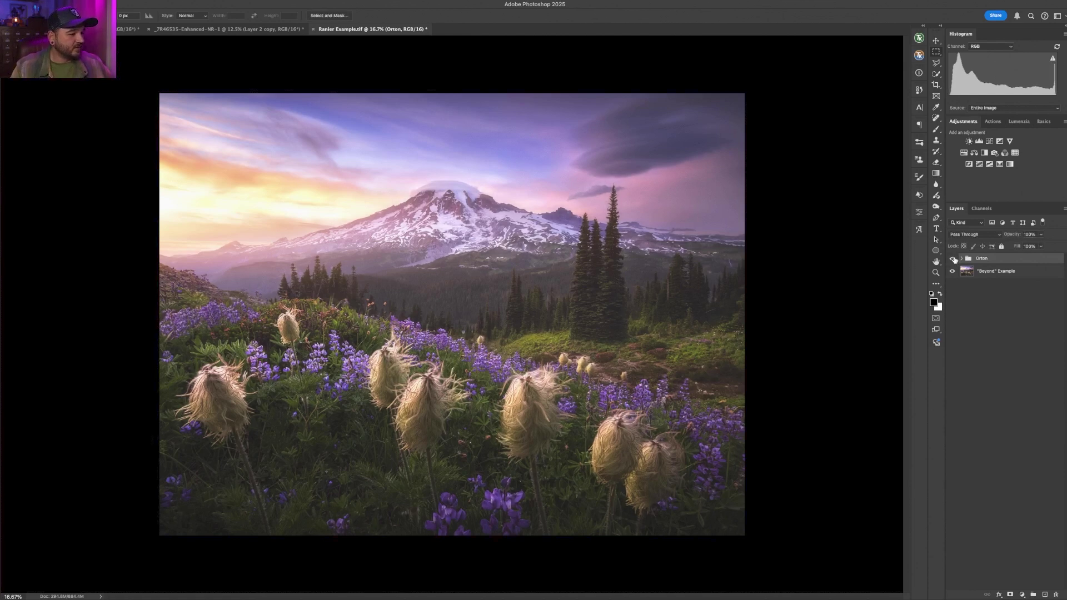
left_click(953, 259)
left_click(953, 259)
left_click(954, 259)
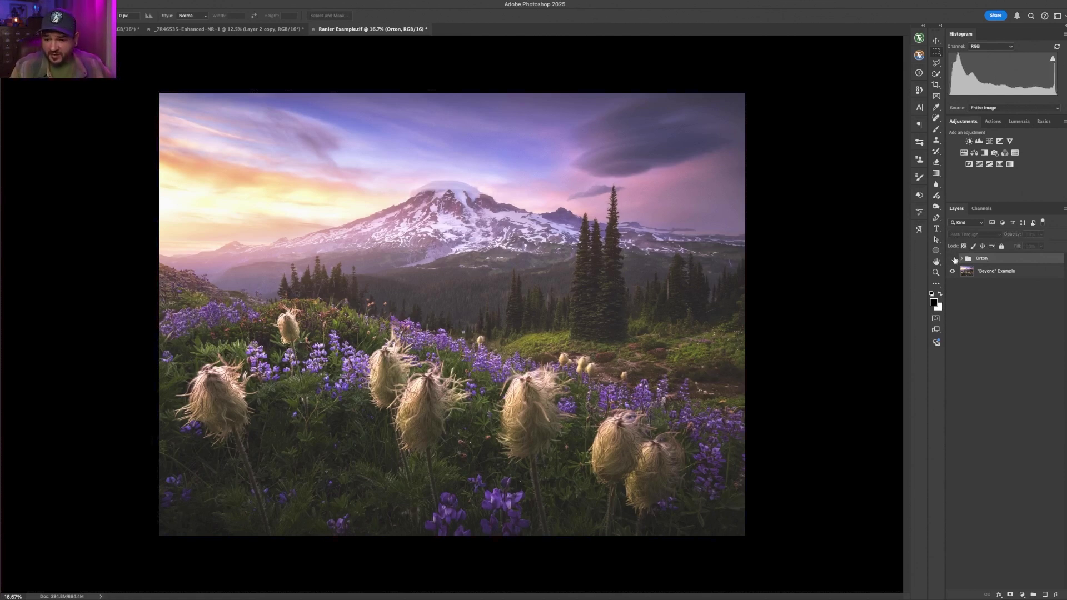
left_click(954, 259)
left_click(953, 259)
left_click(953, 259)
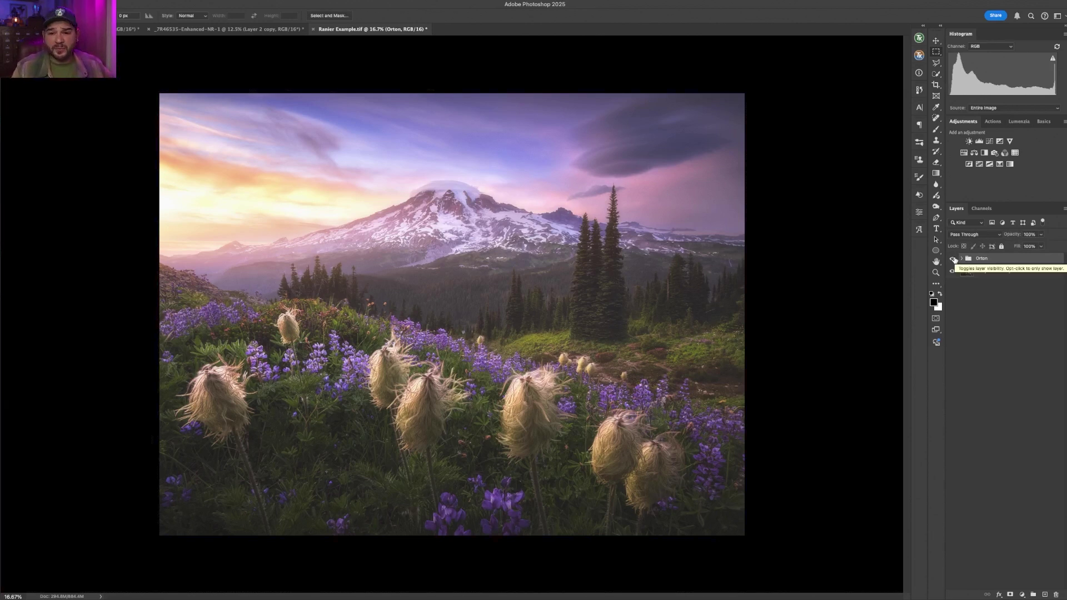
Add a Brightness/Contrast adjustment clipped to the Blur layer, with brightness 33 and contrast 26, and hide it for comparison.
left_click(960, 258)
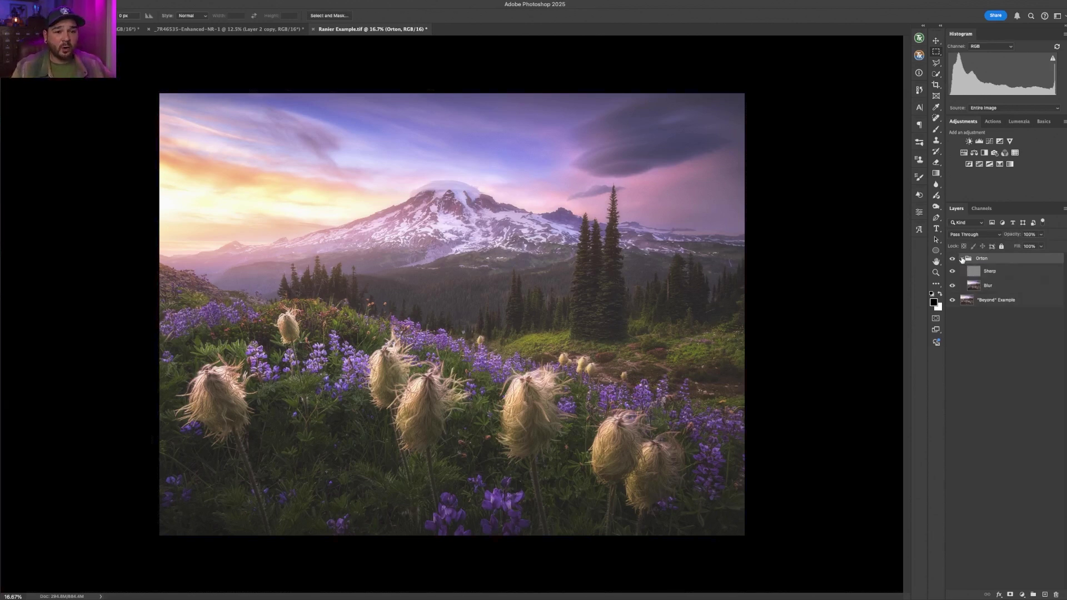
left_click(994, 286)
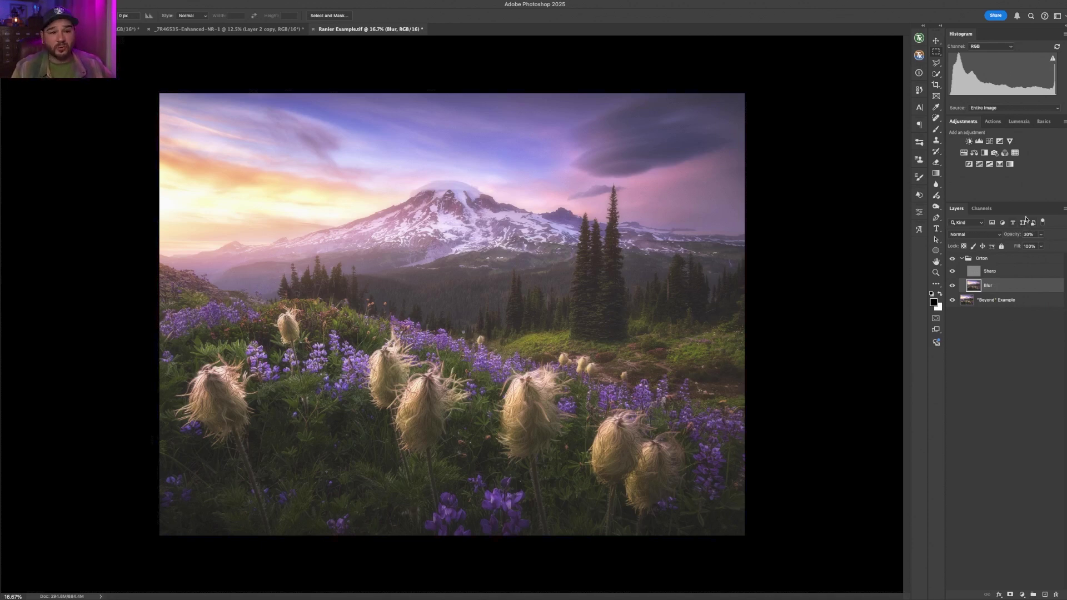
left_click(970, 142)
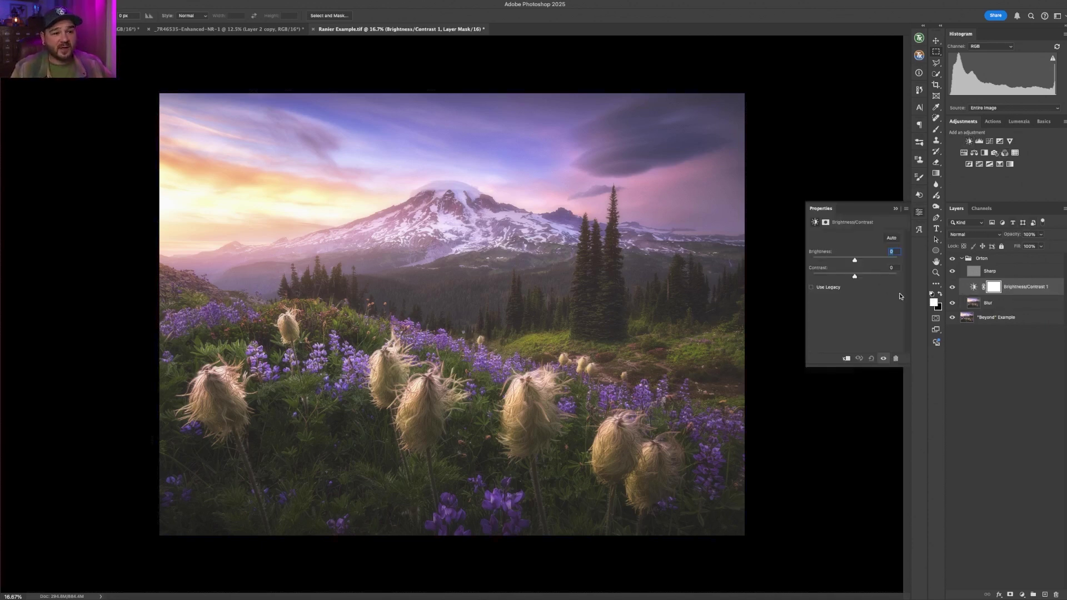
left_click(846, 358)
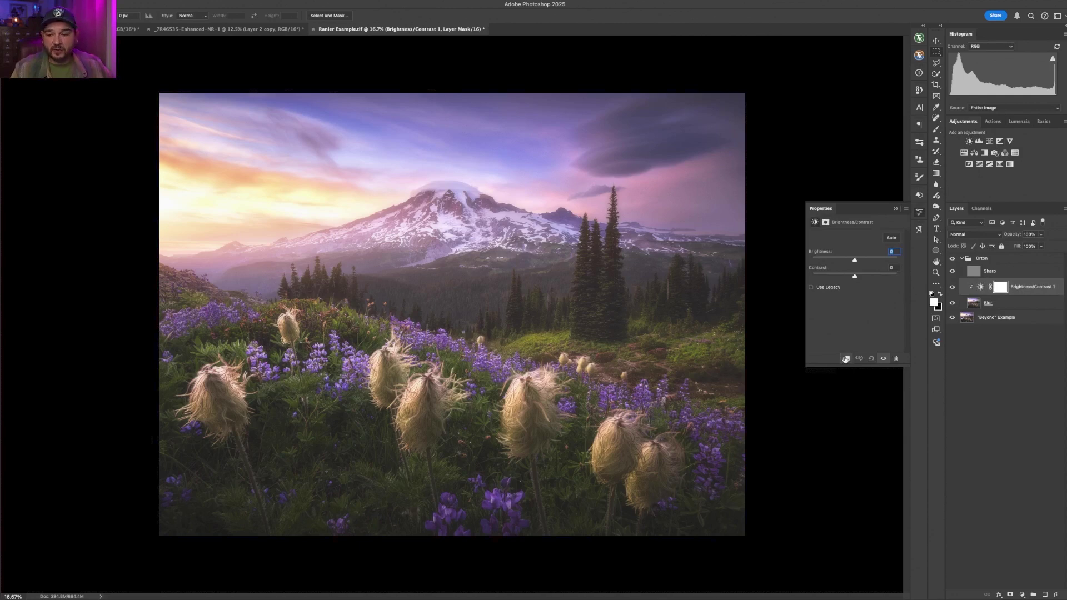
mouse_move(854, 260)
left_mouse_down()
mouse_move(868, 279)
mouse_move(864, 262)
left_mouse_up()
left_click(882, 361)
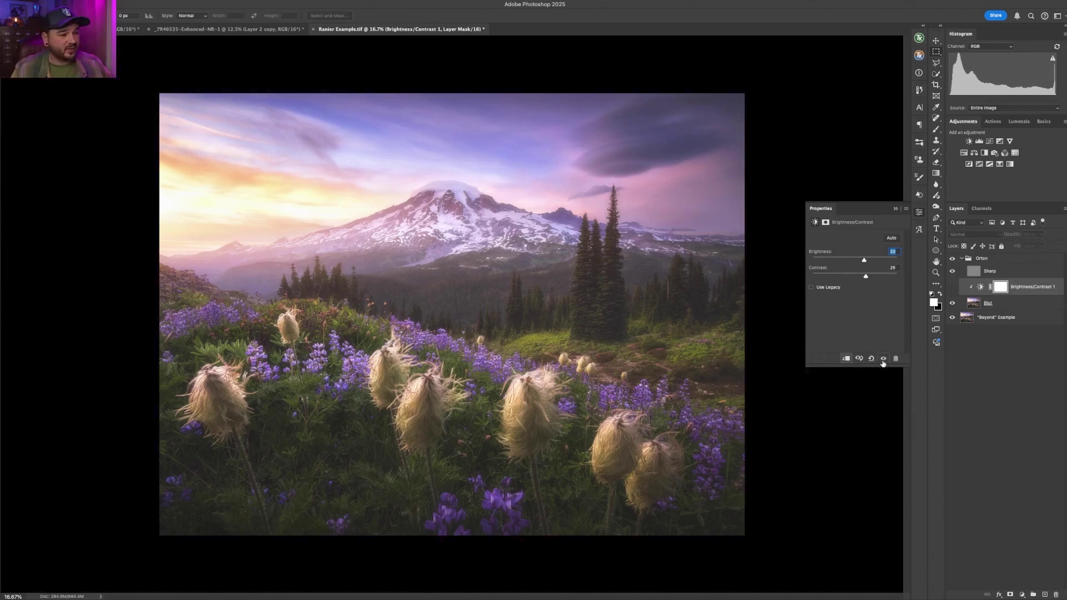
Compare the photo with the Brightness/Contrast adjustment shown and hidden, leave the adjustment visible and close its properties.
left_click(883, 362)
left_click(883, 362)
left_click(883, 363)
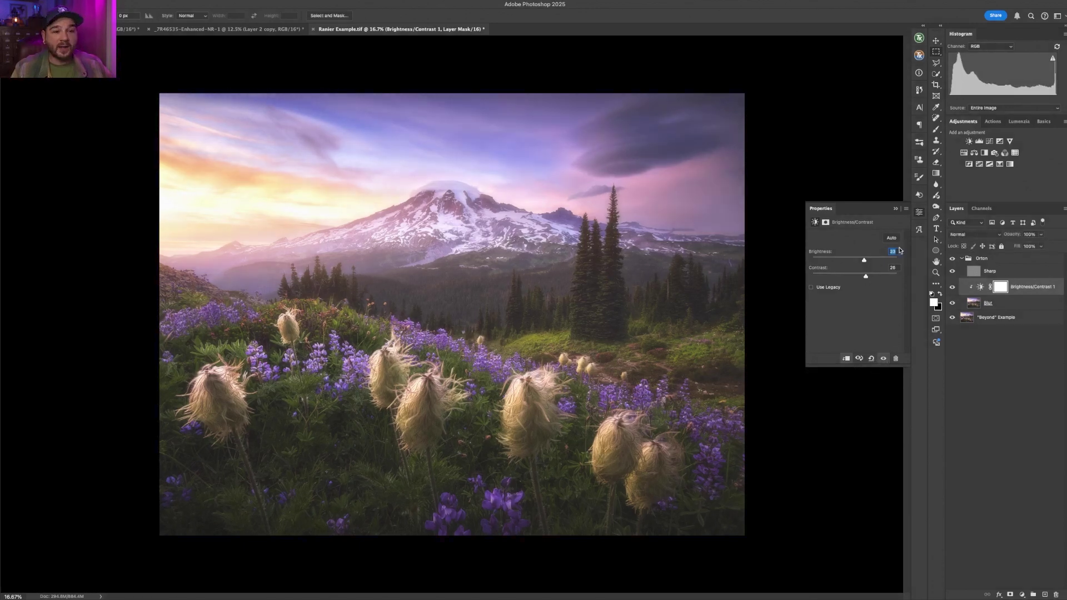
left_click(895, 208)
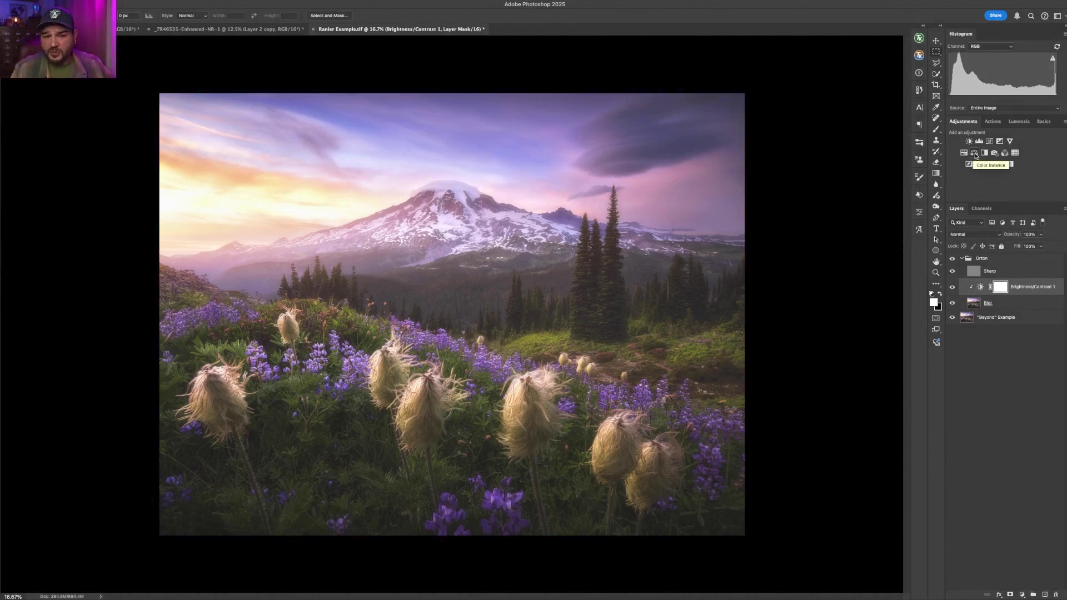
Add a Hue/Saturation adjustment clipped to the Blur layer and raise its saturation to about +5.
left_click(963, 152)
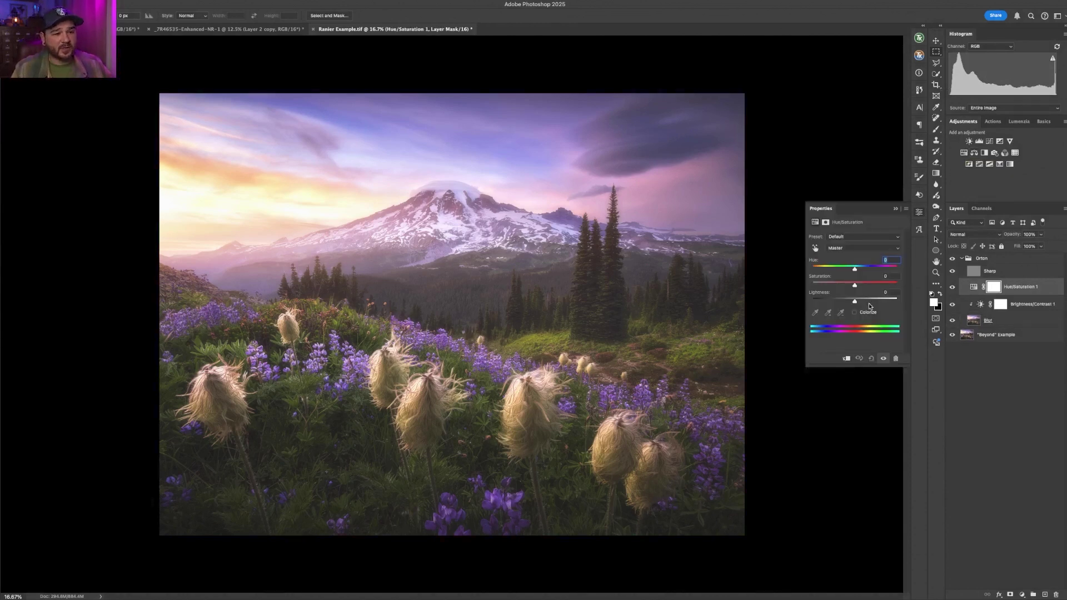
left_click(846, 359)
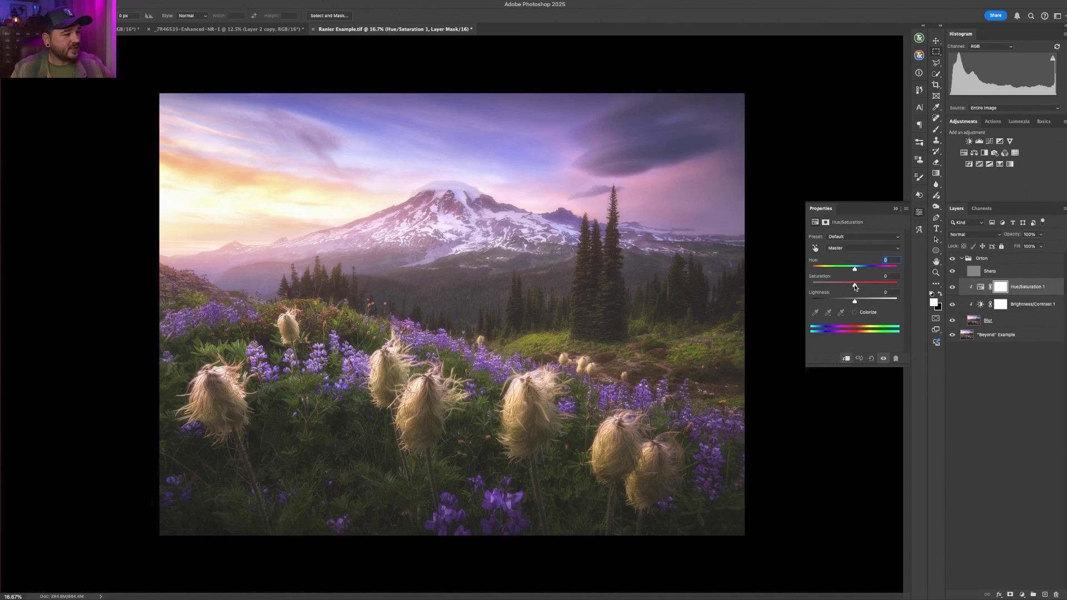
left_click_drag(854, 287, 857, 287)
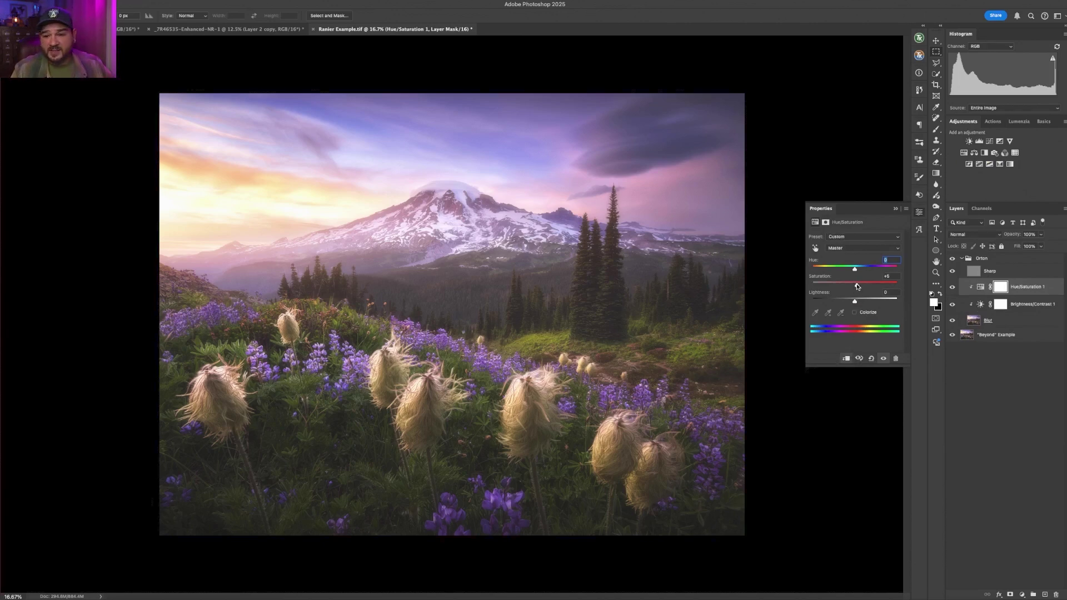
left_click(895, 209)
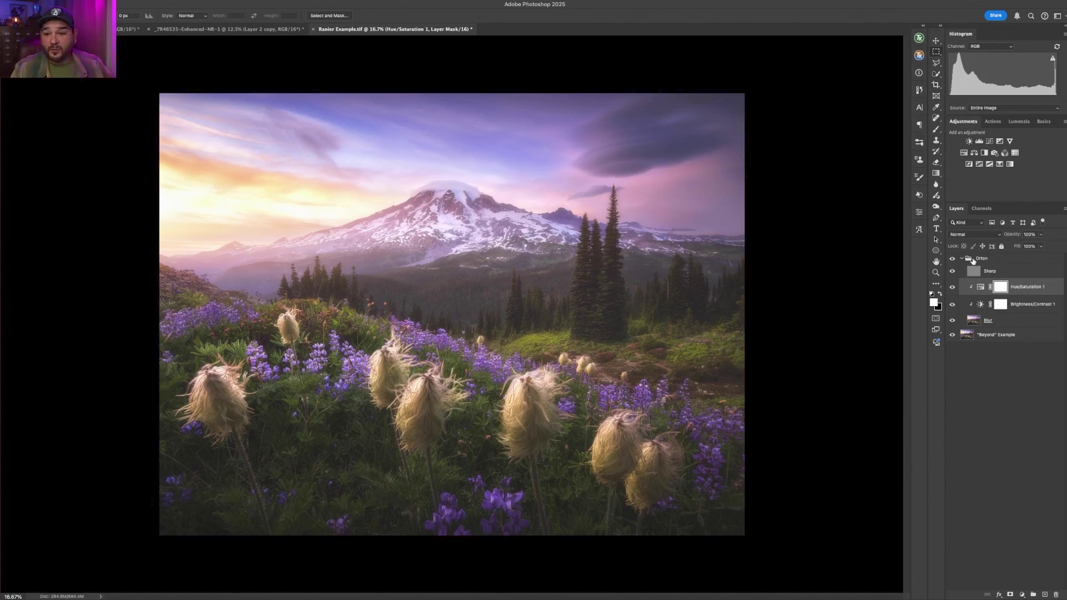
Add a Color Balance adjustment clipped to the Blur layer, warming the highlights with about +14 toward red and -14 toward yellow.
left_click(974, 154)
left_click(845, 359)
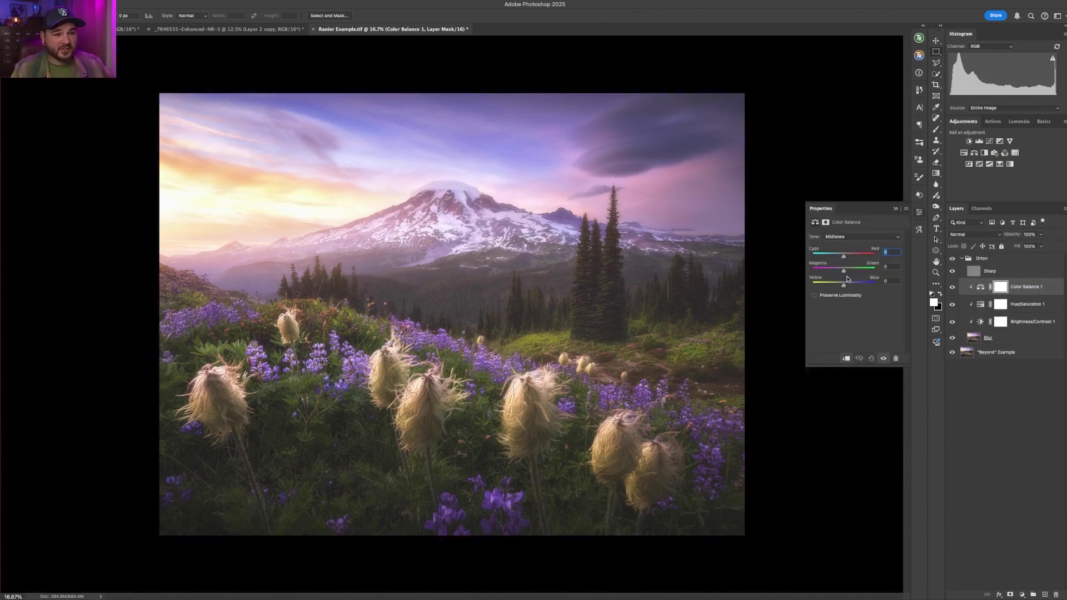
left_click(843, 237)
left_click(842, 246)
left_click_drag(844, 286, 848, 259)
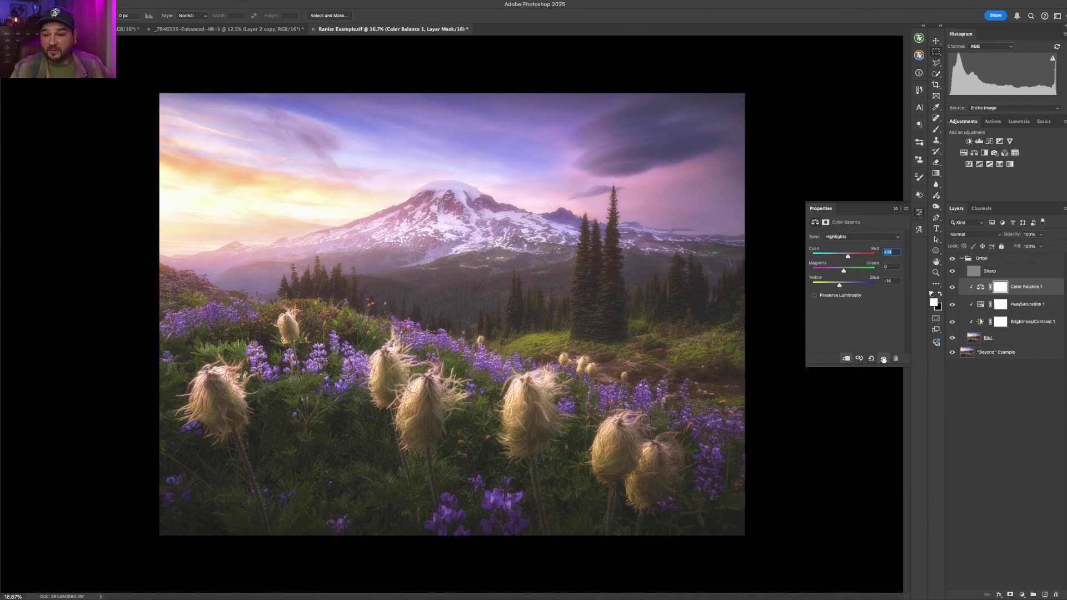
left_click(895, 208)
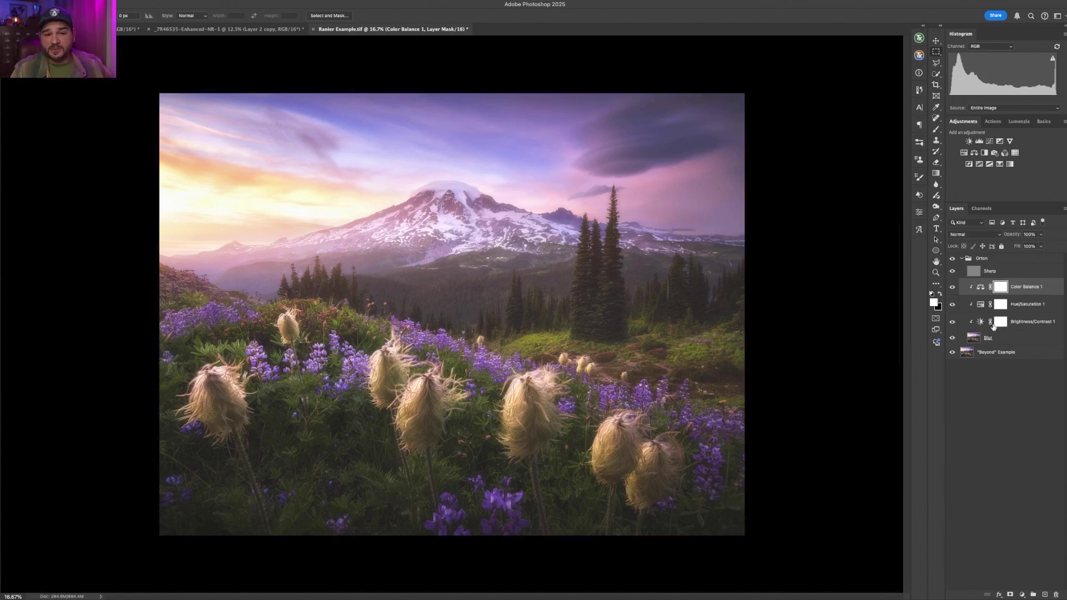
Compare the photo with the Blur layer and its clipped adjustments hidden and shown several times.
left_click(952, 339)
left_click(952, 338)
left_click(952, 339)
left_click(952, 338)
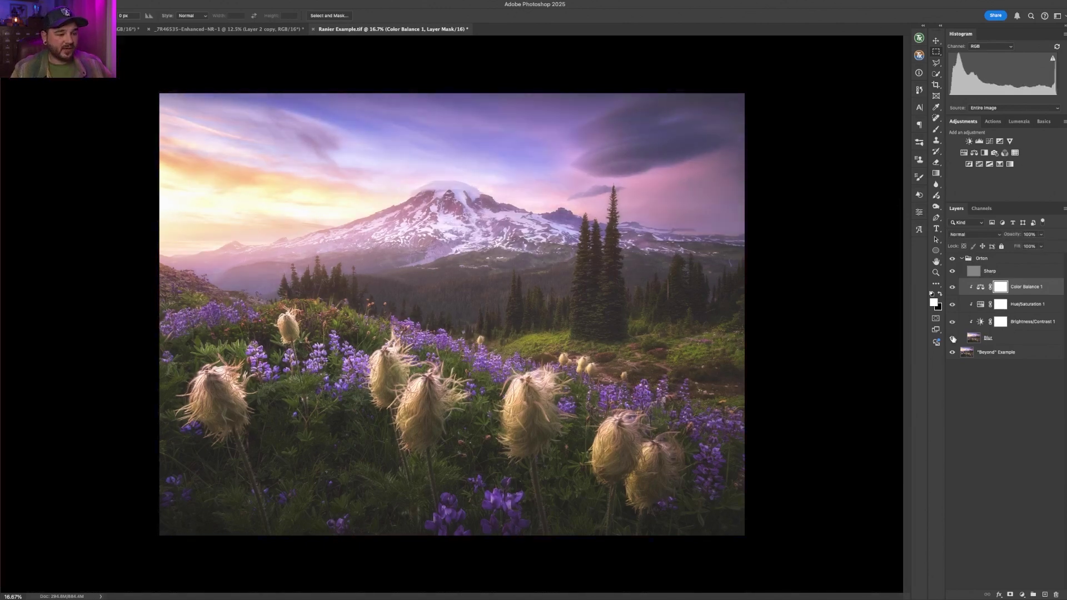
left_click(953, 338)
left_click(952, 338)
left_click(952, 338)
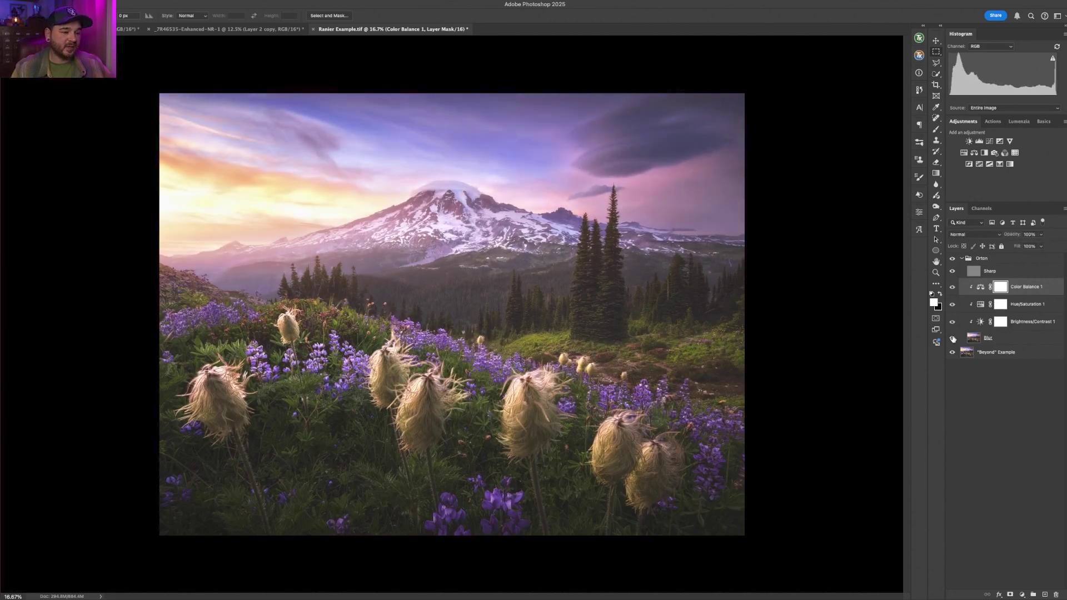
left_click(952, 339)
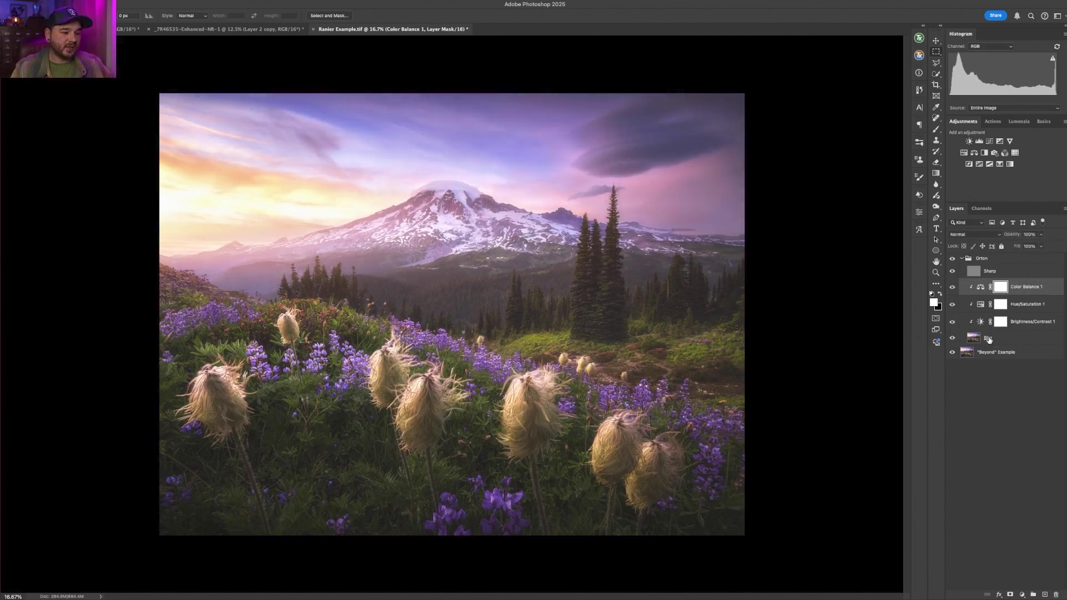
Collapse the Orton group, load the RGB composite's luminosity as a selection and save it as an alpha channel, displayed without the selection.
left_click(961, 258)
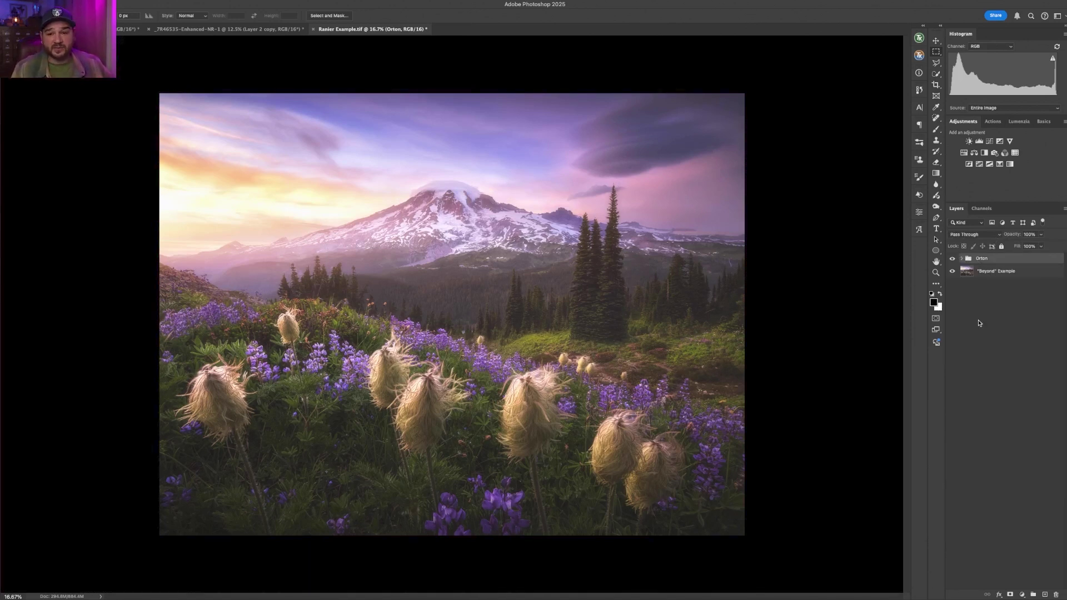
left_click(979, 210)
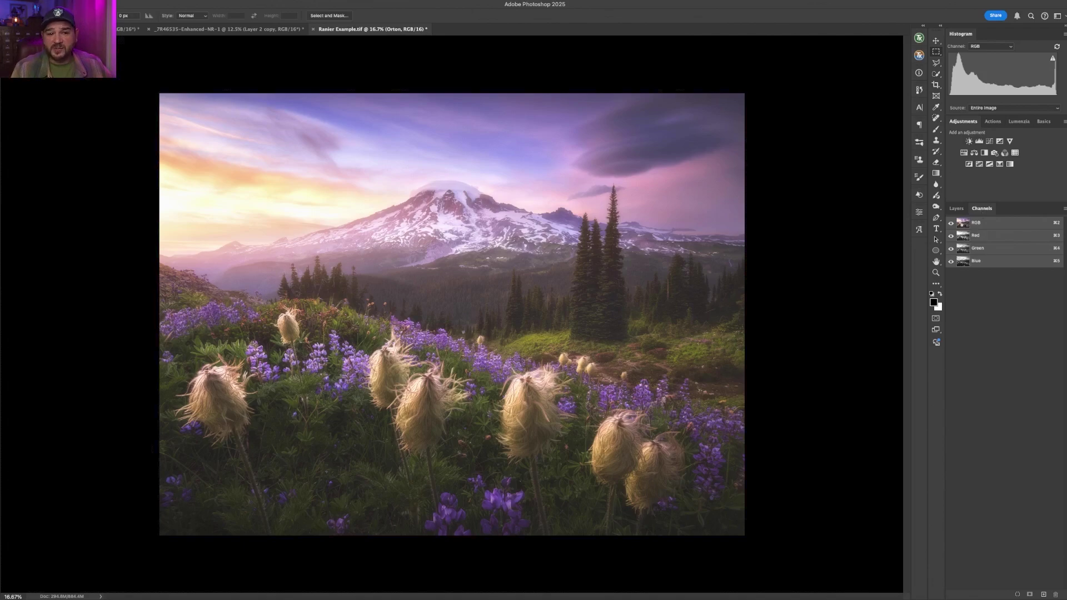
left_click(962, 222, "super")
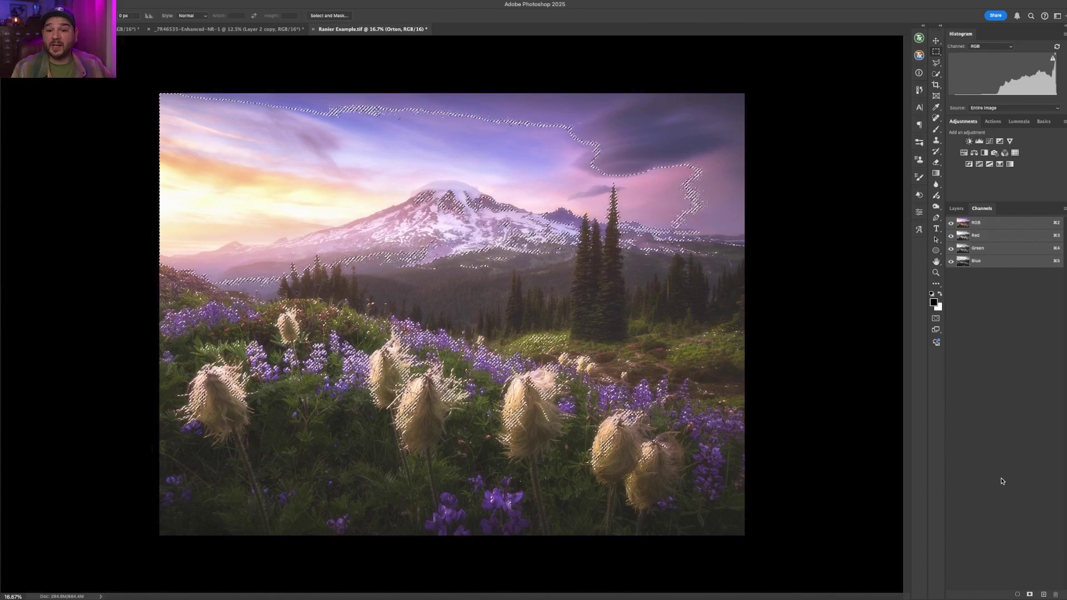
left_click(1029, 594)
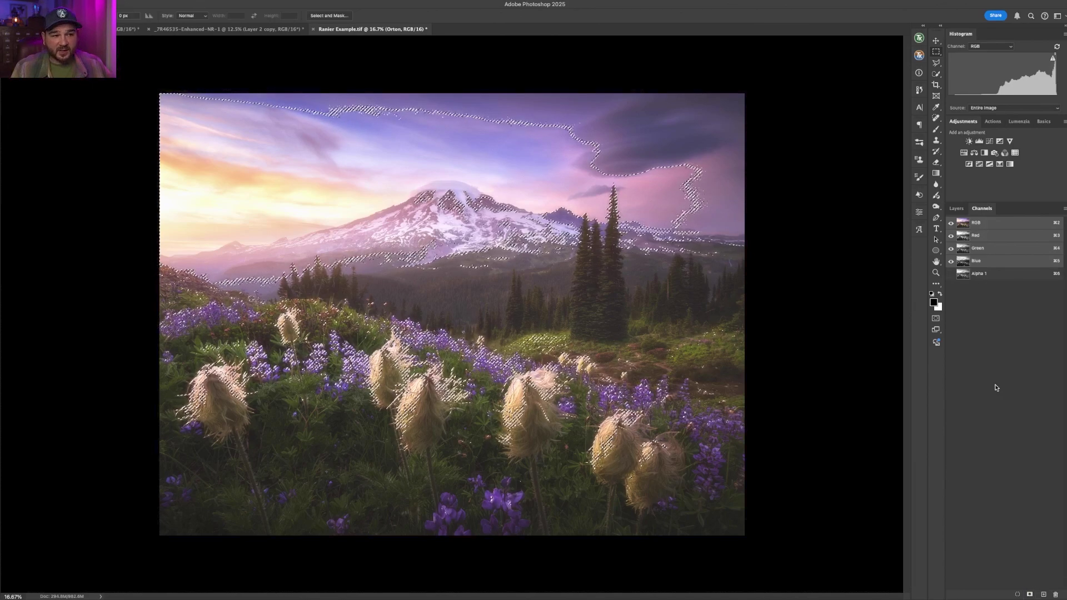
left_click(964, 274)
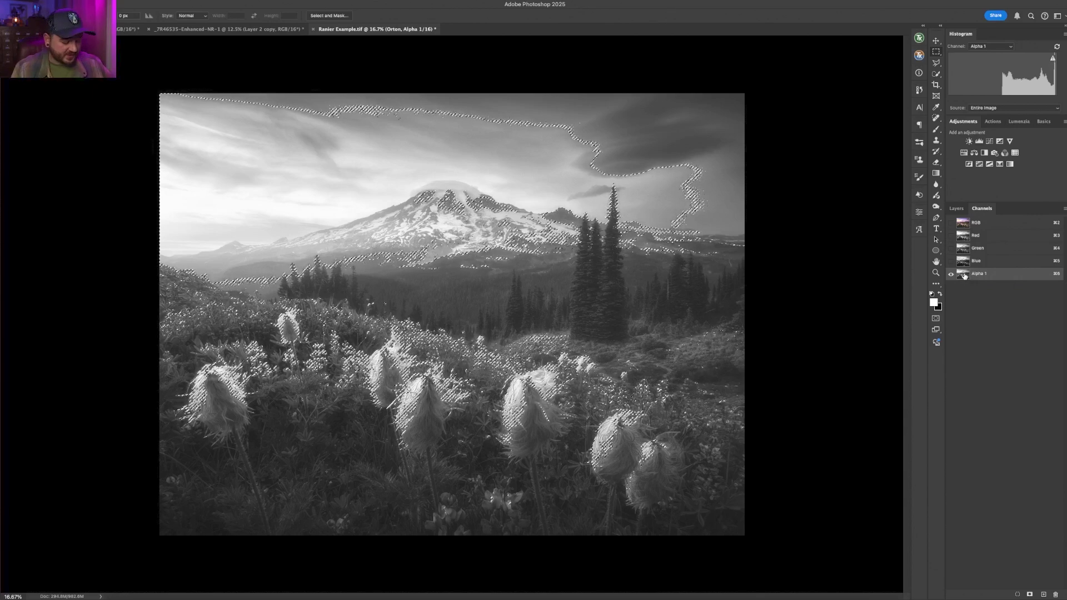
key("super+d")
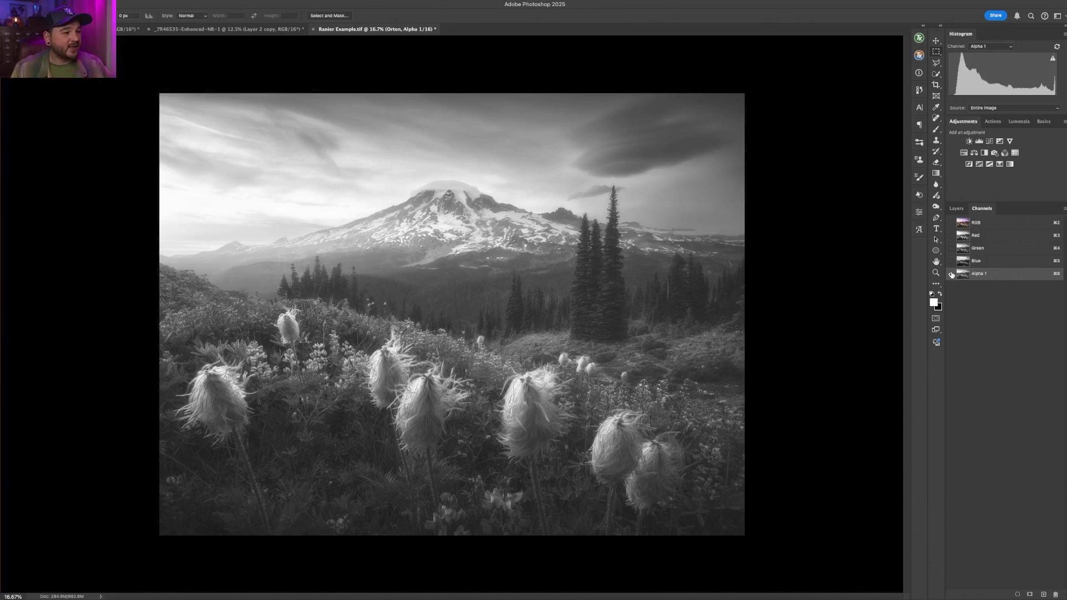
View the alpha channel as an overlay on the RGB image, check the colour image alone, and return to the alpha channel.
left_click(950, 222)
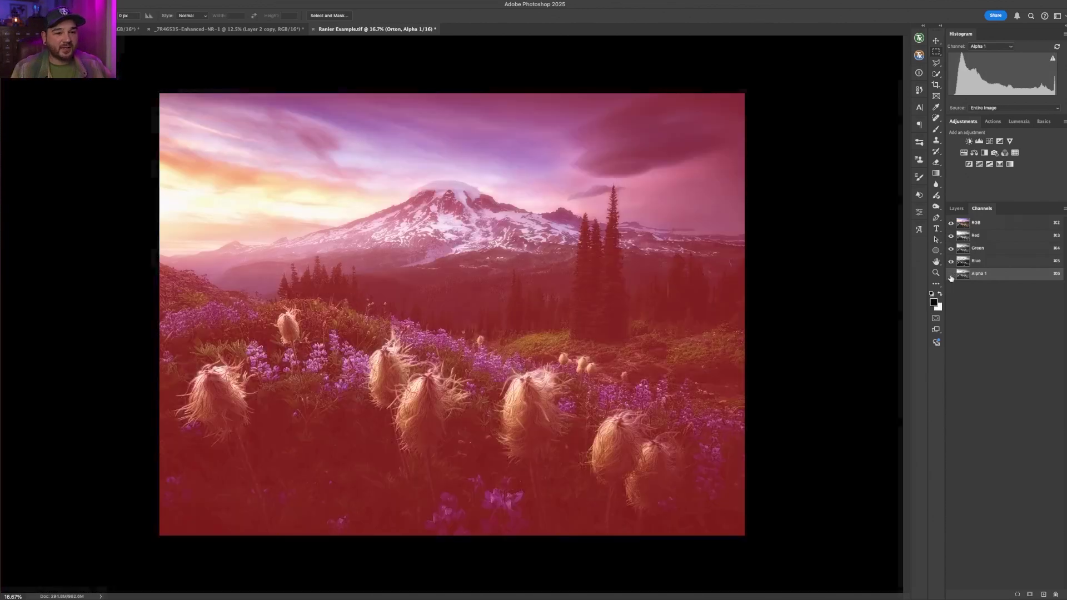
left_click(950, 274)
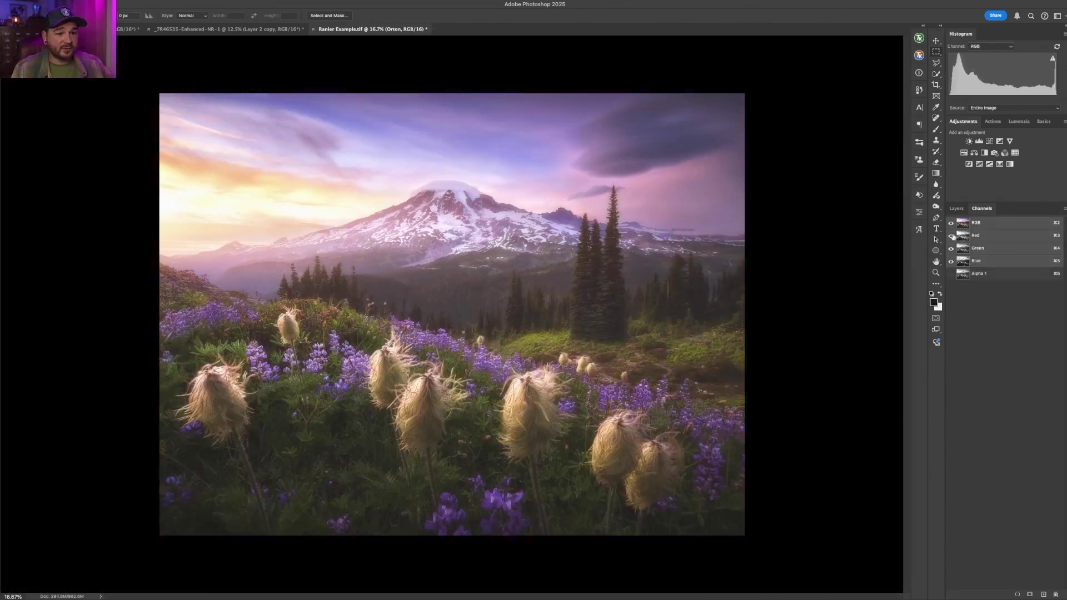
left_click(960, 275)
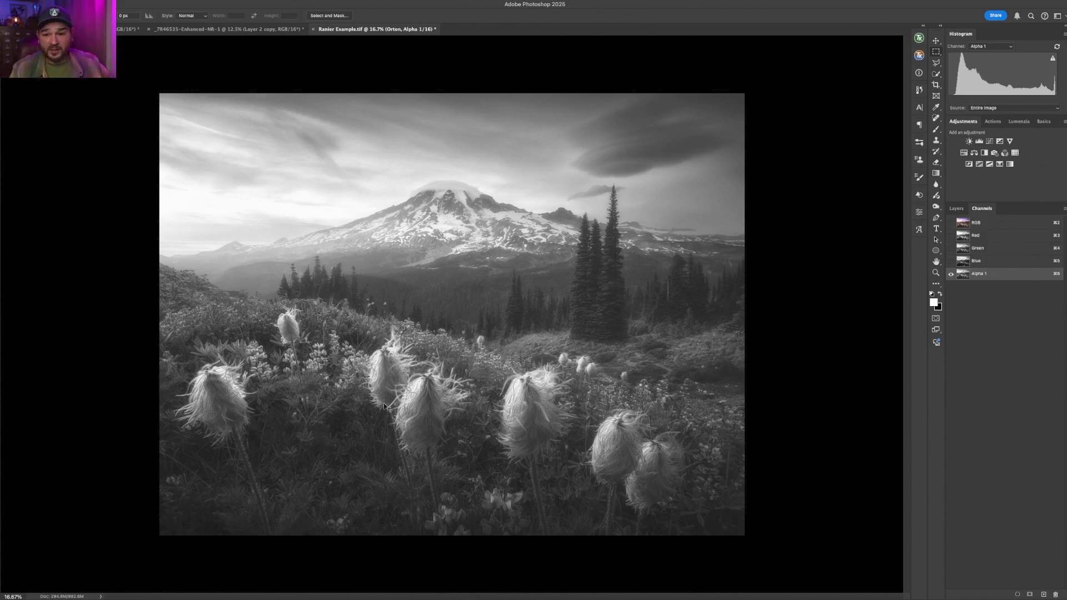
Darken the alpha channel's shadows with Levels, using a black input of about 16 and a white input of 255.
key("super+l")
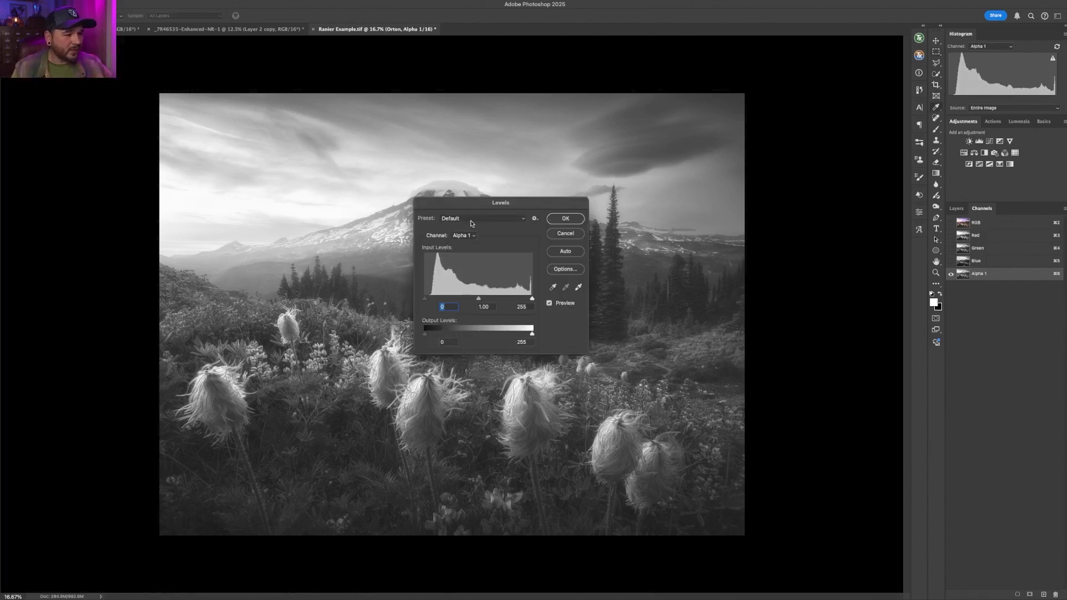
left_click_drag(424, 298, 434, 300)
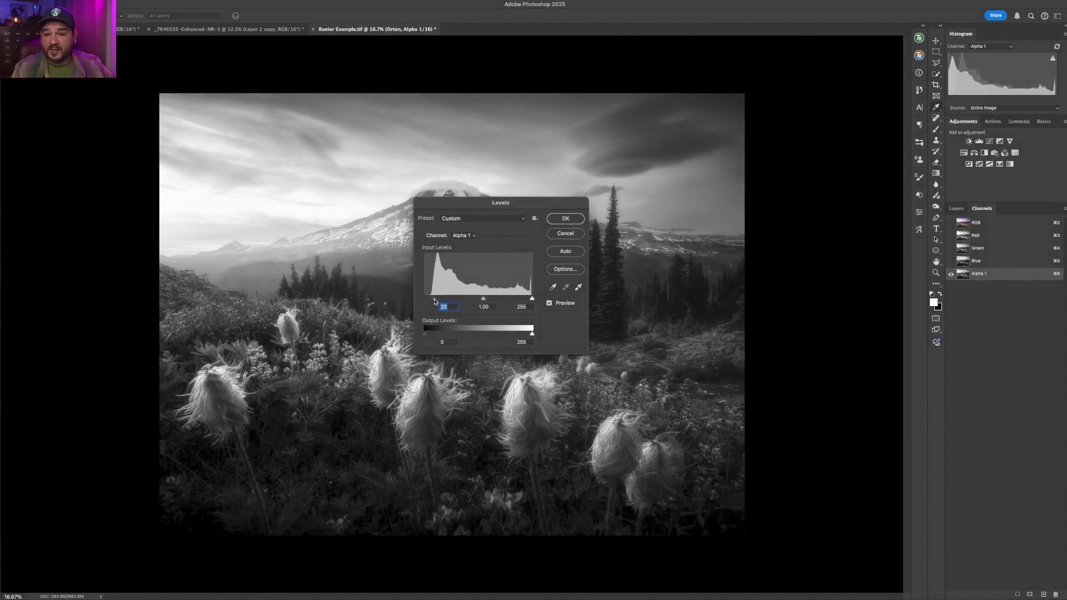
left_click_drag(532, 298, 517, 300)
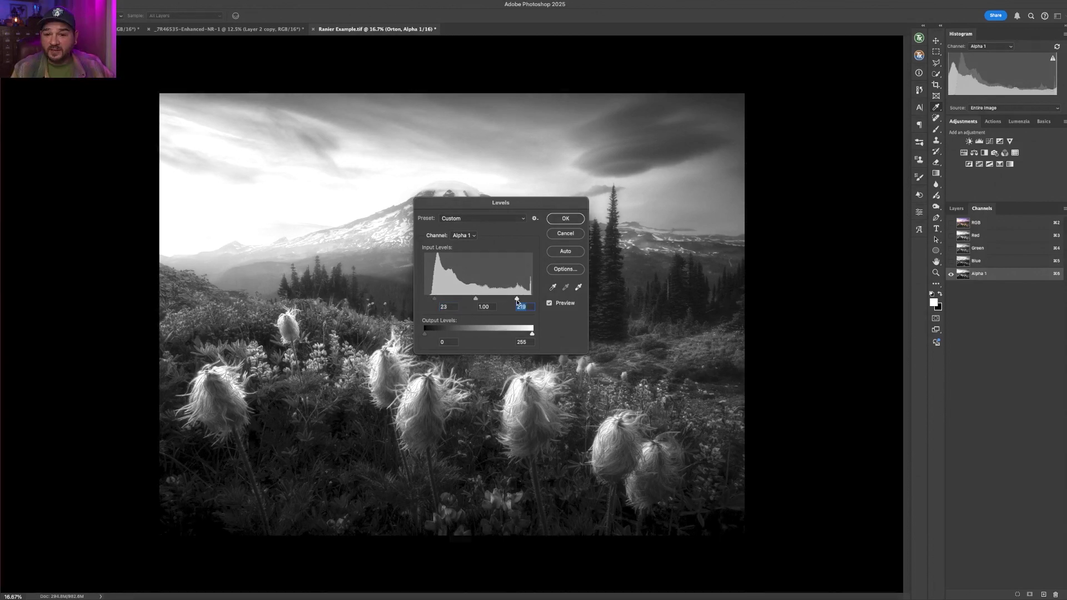
left_click_drag(516, 299, 531, 299)
left_click_drag(437, 298, 431, 304)
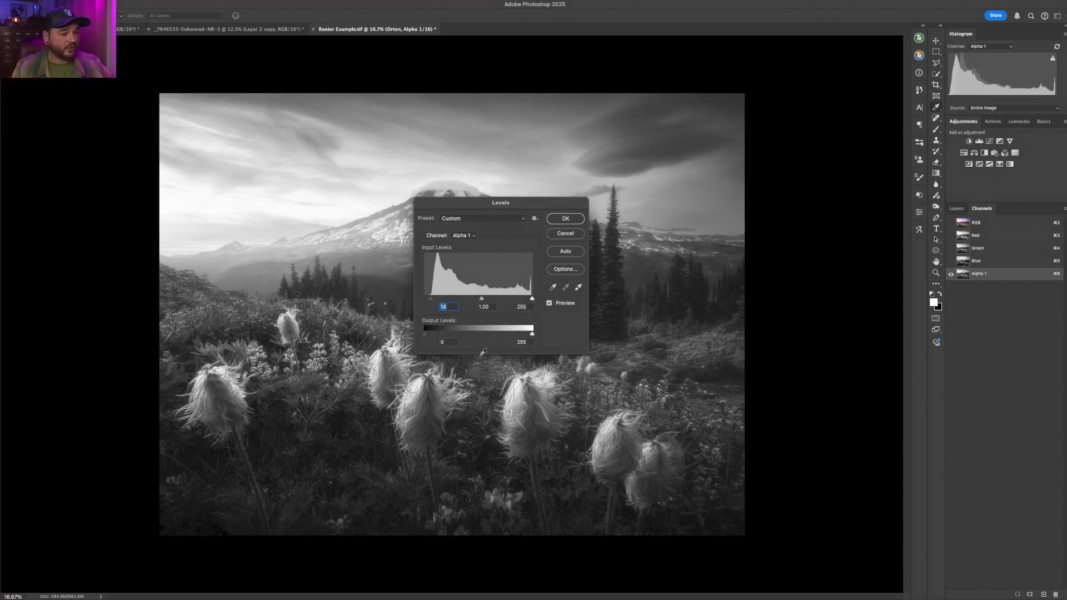
left_click(563, 218)
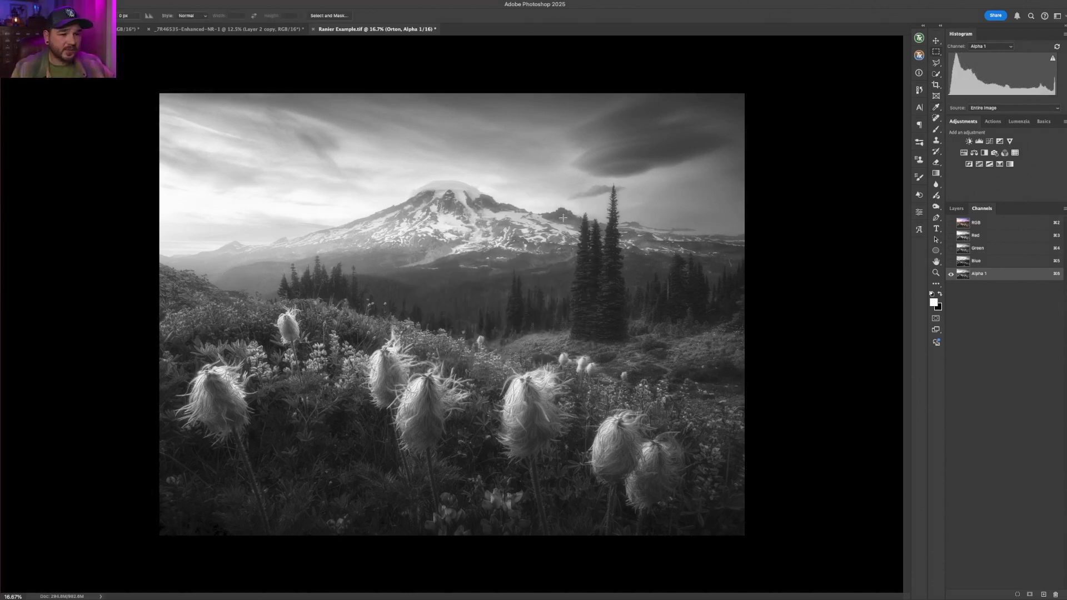
Load the adjusted alpha channel as a selection, restore the colour view and apply the selection as a layer mask on the Orton group.
left_click(959, 277, "super")
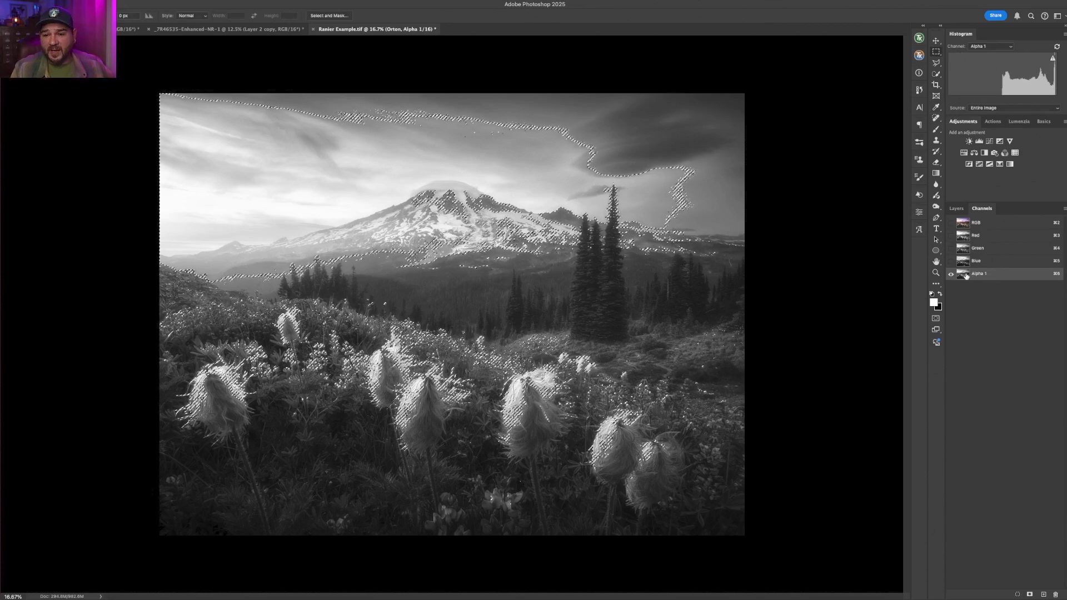
left_click(951, 222)
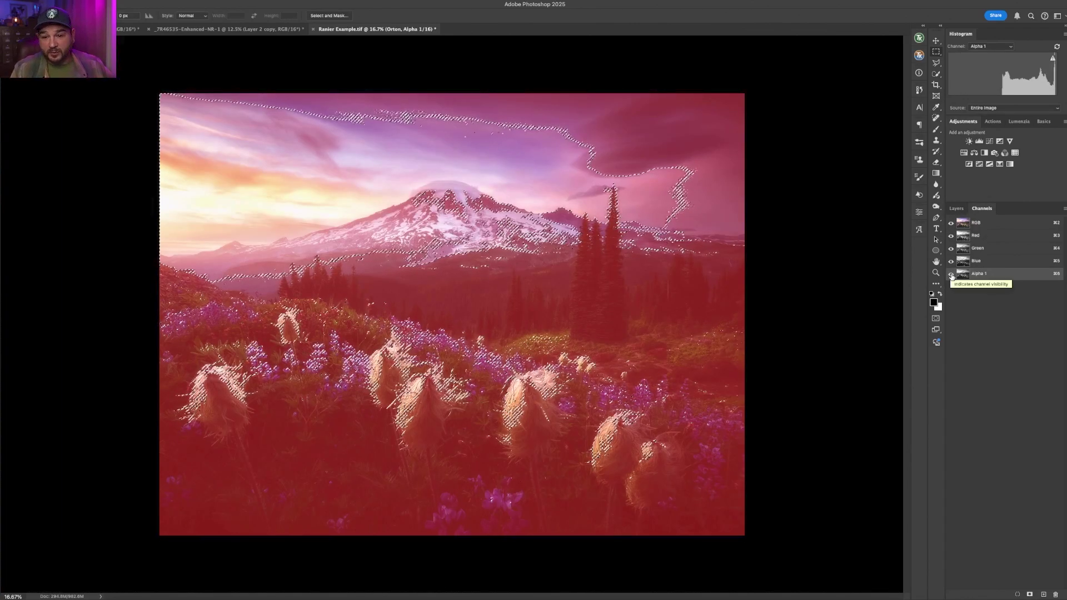
left_click(951, 274)
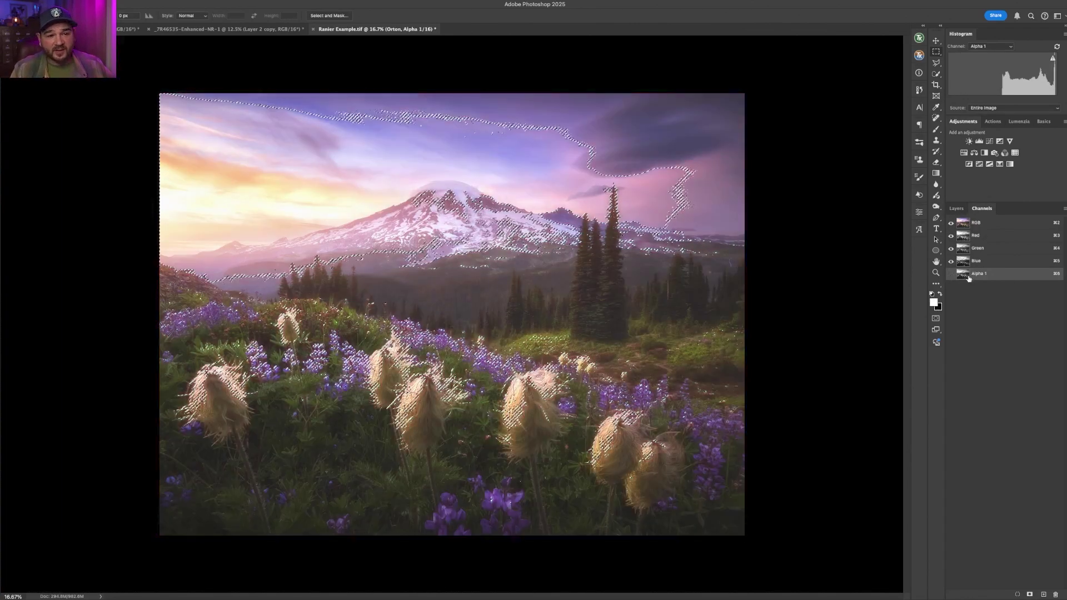
left_click(964, 214)
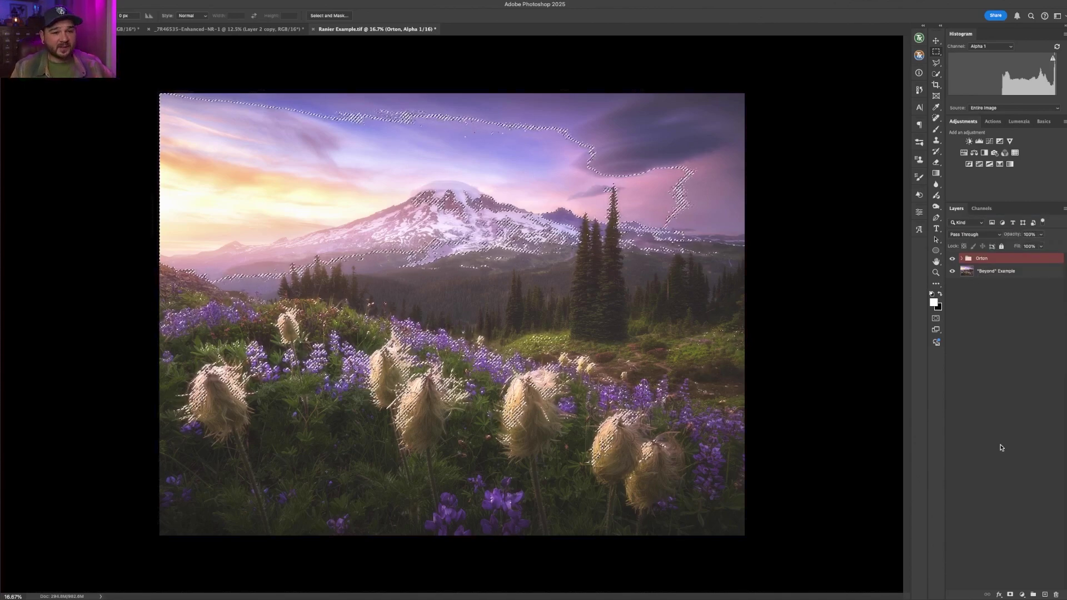
left_click(1010, 594)
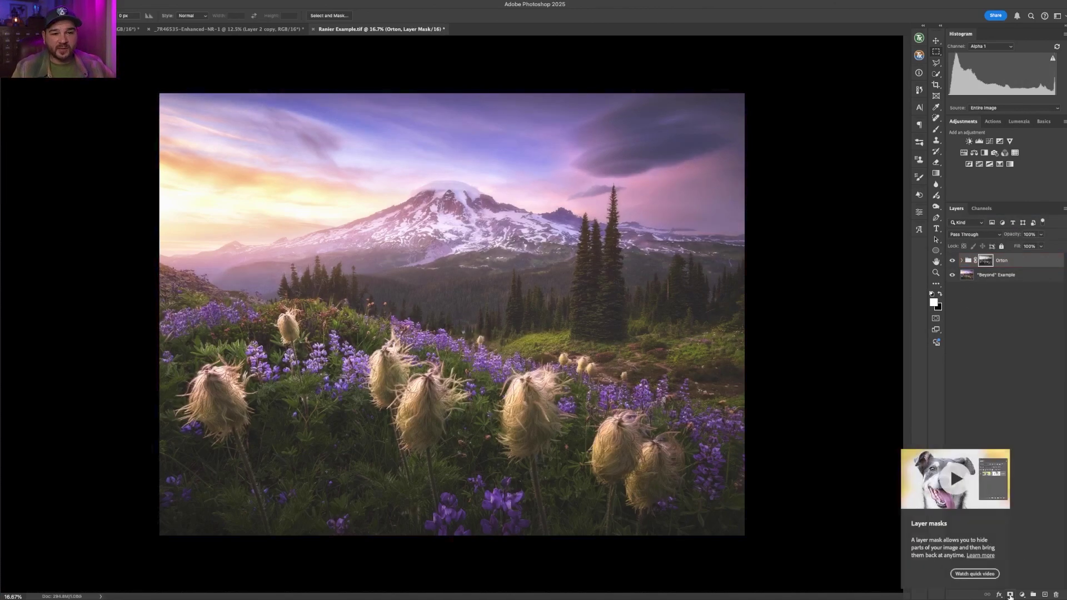
Inspect the Orton group's mask on its own, and compare the photo with the masked group hidden and shown.
left_click(984, 262, "alt")
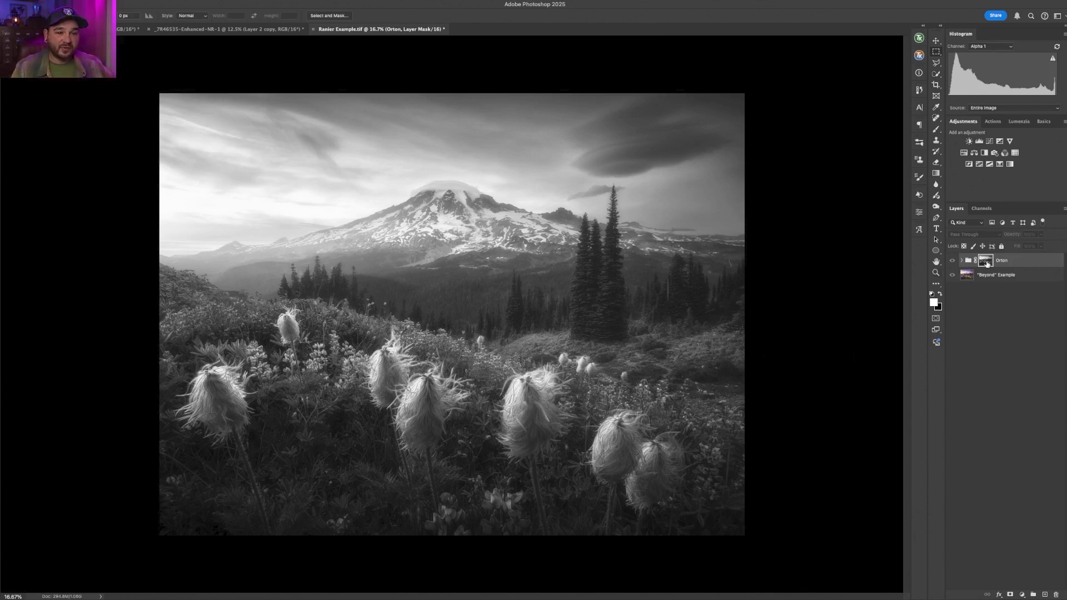
left_click(986, 261, "alt")
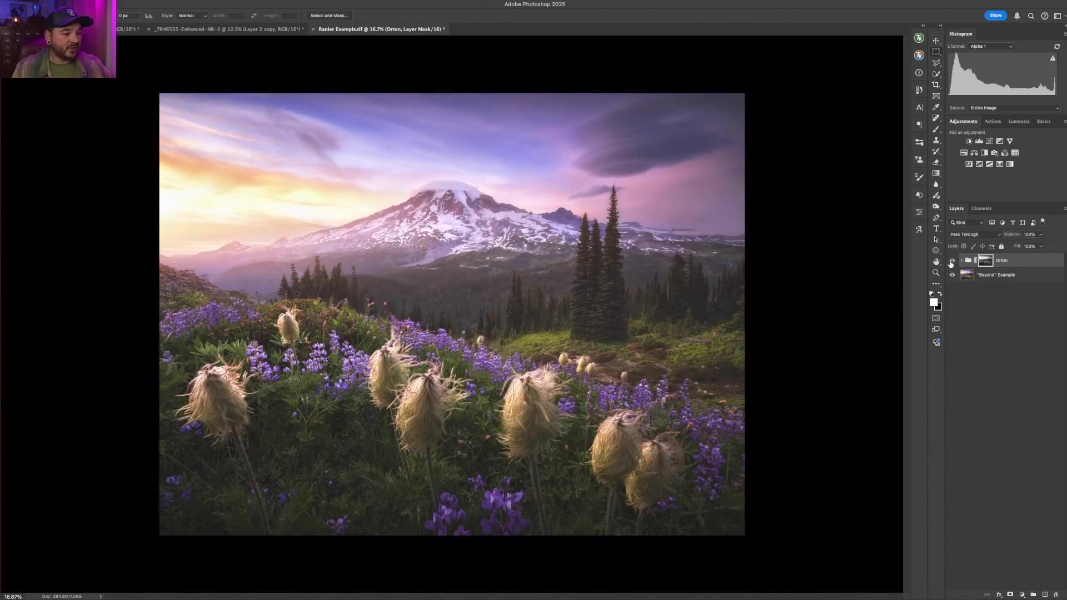
left_click(950, 261)
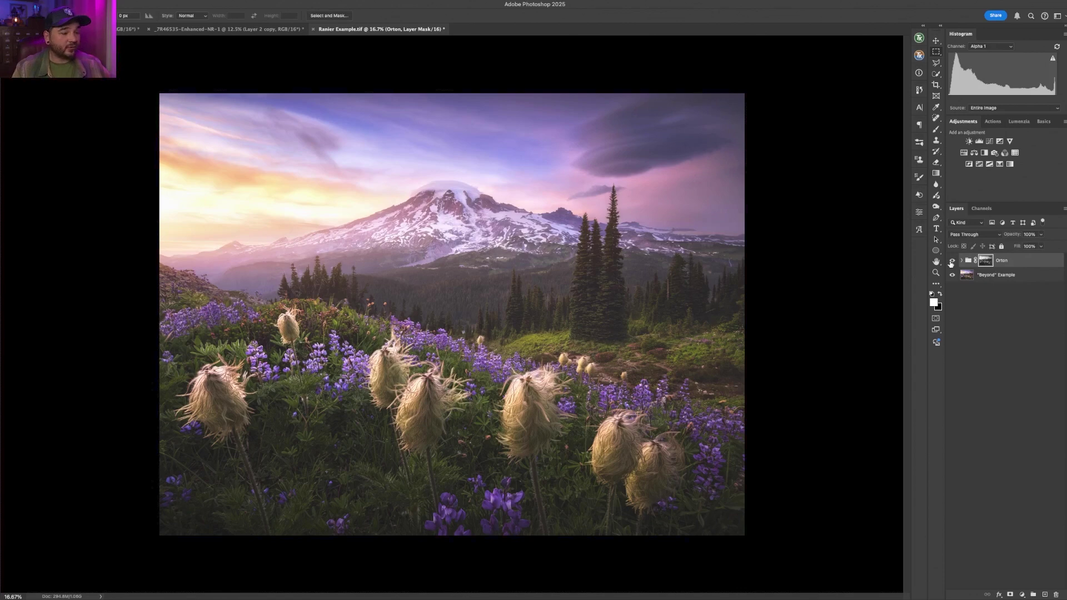
left_click(951, 261)
left_click(950, 261)
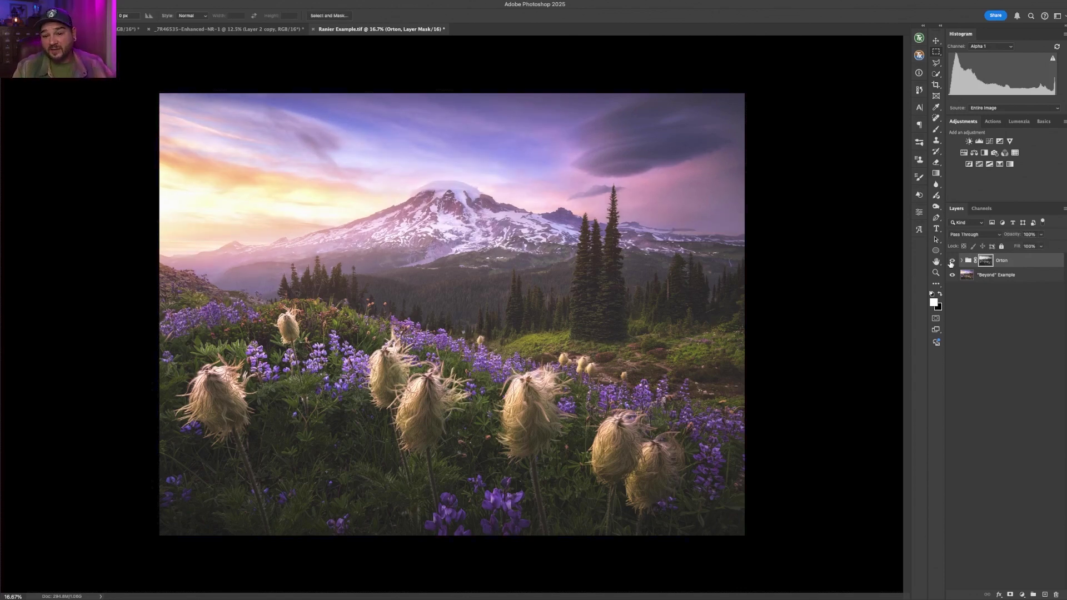
Compare the photo with the masked Orton group hidden and shown, and look over the layers inside the group.
left_click(951, 261)
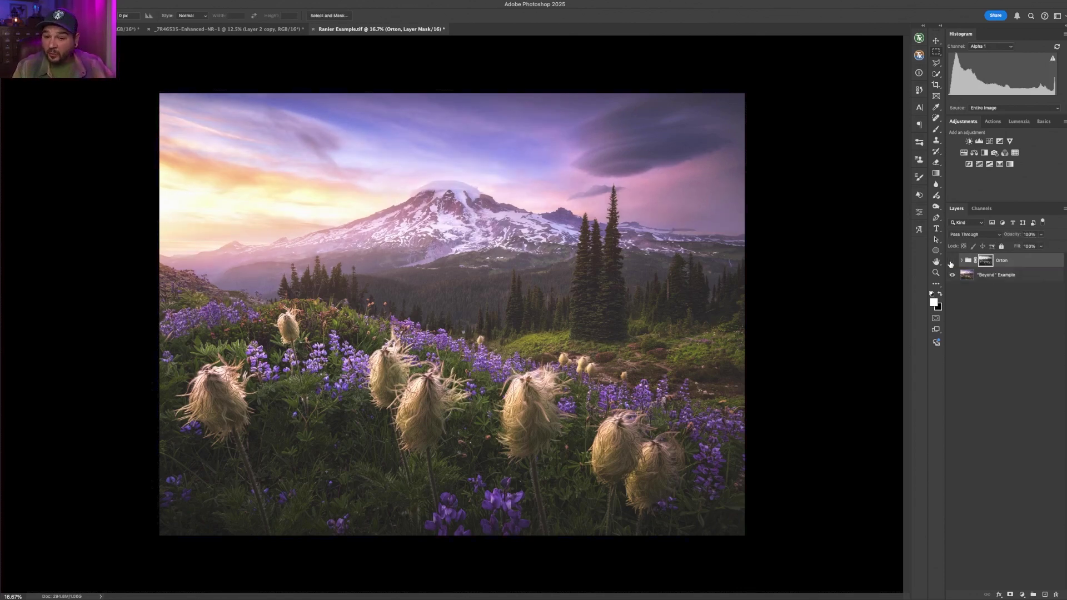
left_click(950, 261)
left_click(950, 261)
left_click(950, 262)
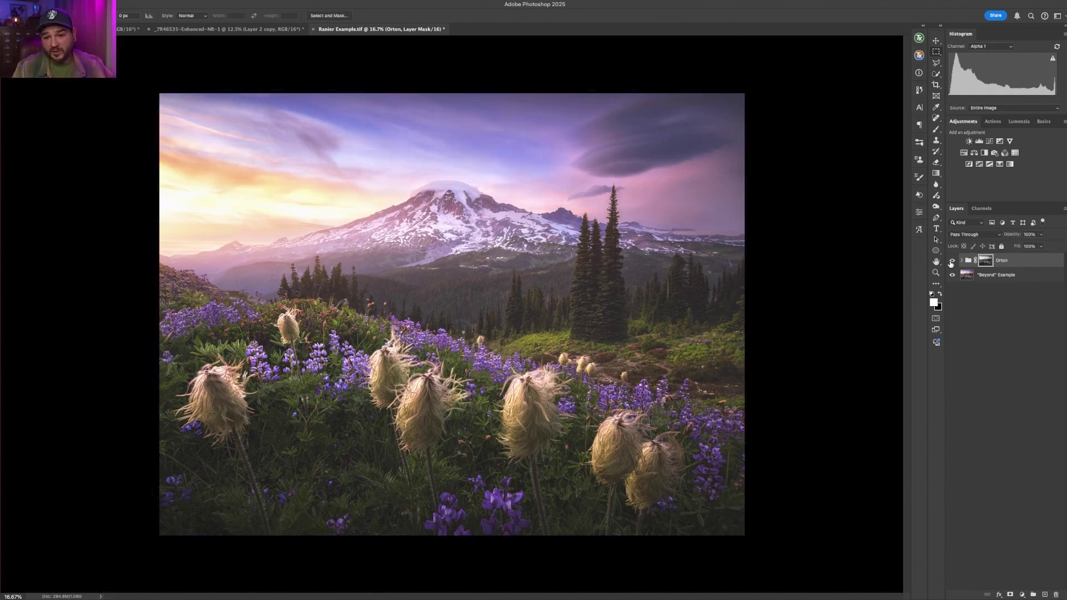
left_click(951, 261)
left_click(951, 262)
left_click(951, 261)
left_click(950, 261)
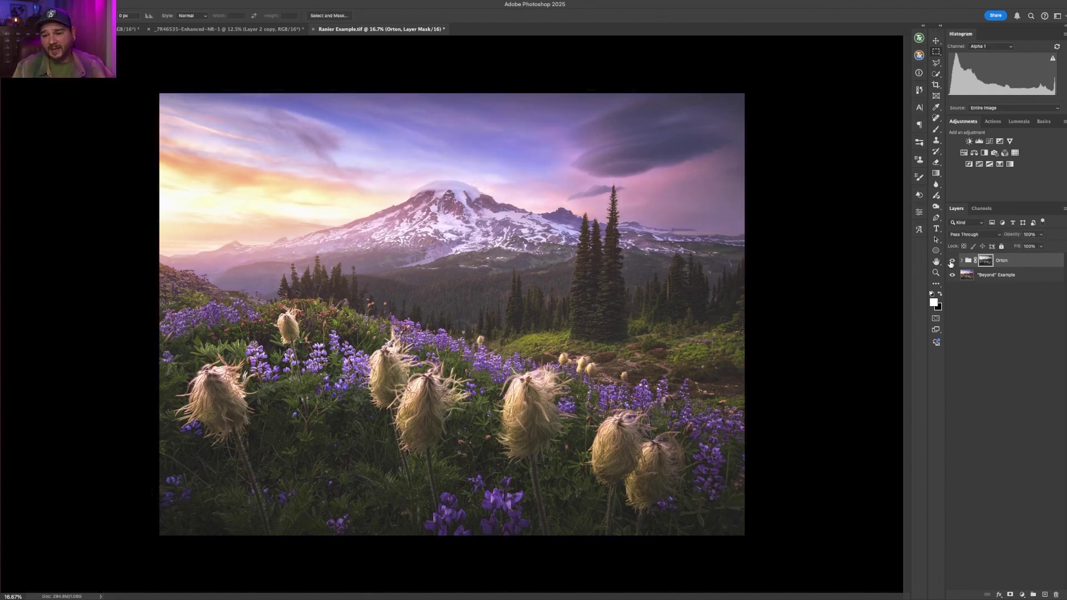
left_click(961, 260)
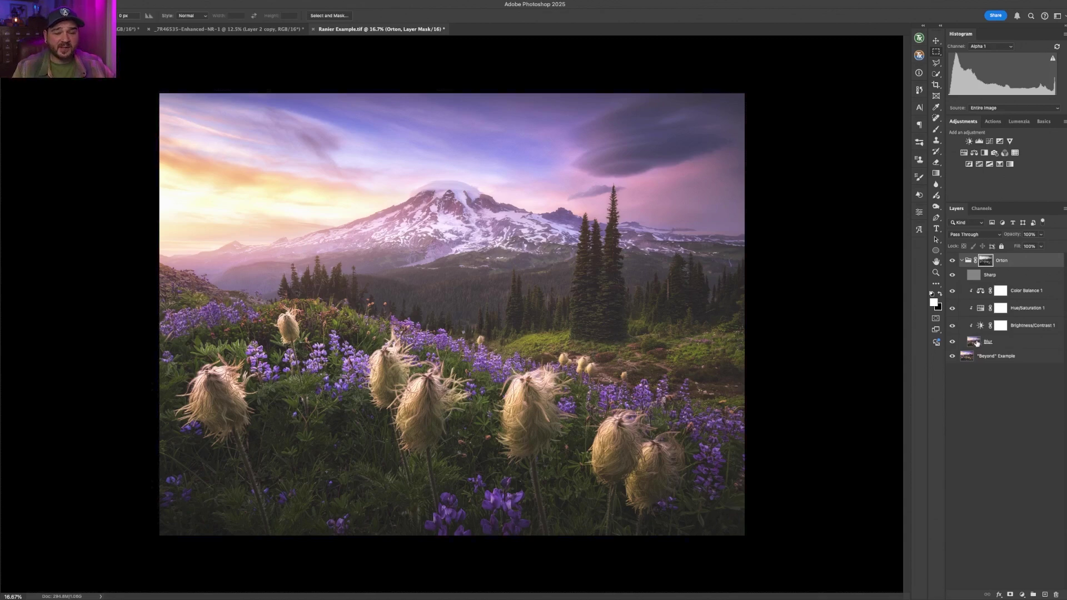
left_click(961, 261)
Check the glow's effect on the highlights with and without the Orton group, leave it visible and expand its layers.
left_click(952, 261)
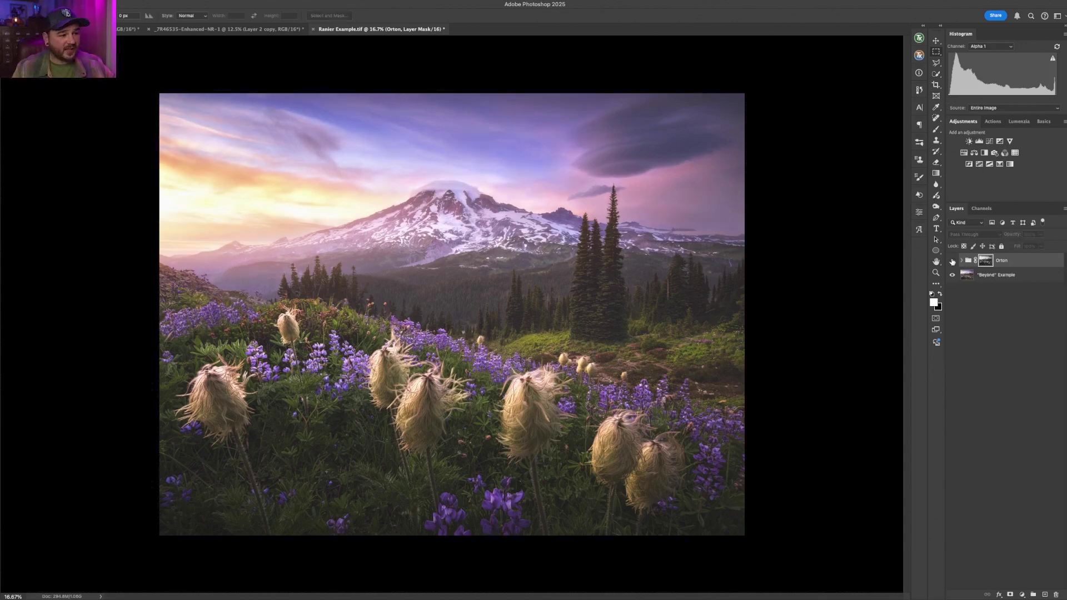
left_click(952, 261)
left_click(953, 261)
left_click(952, 261)
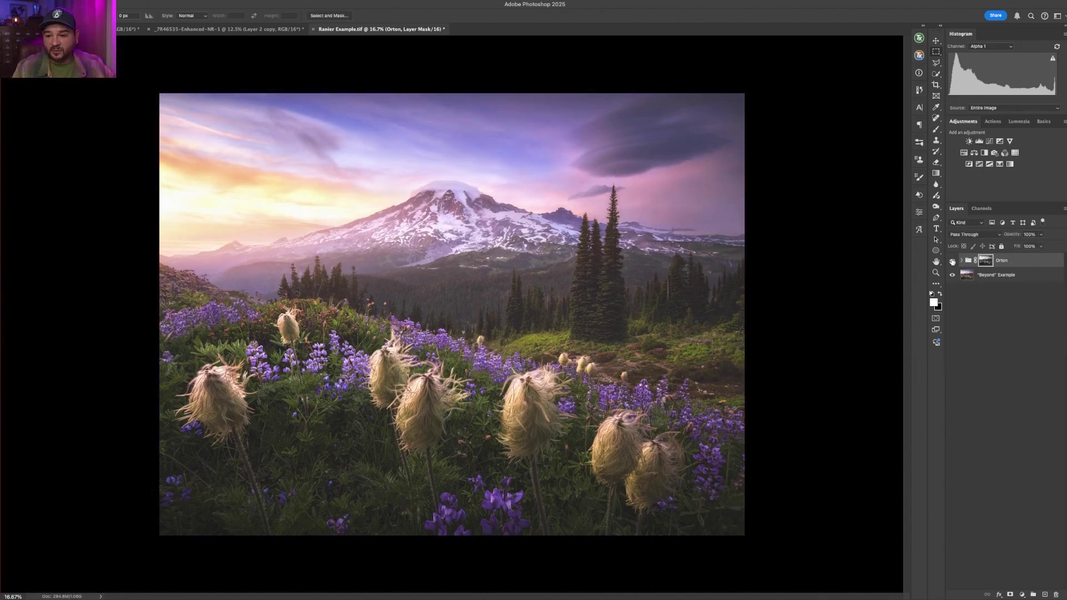
left_click(953, 261)
left_click(952, 261)
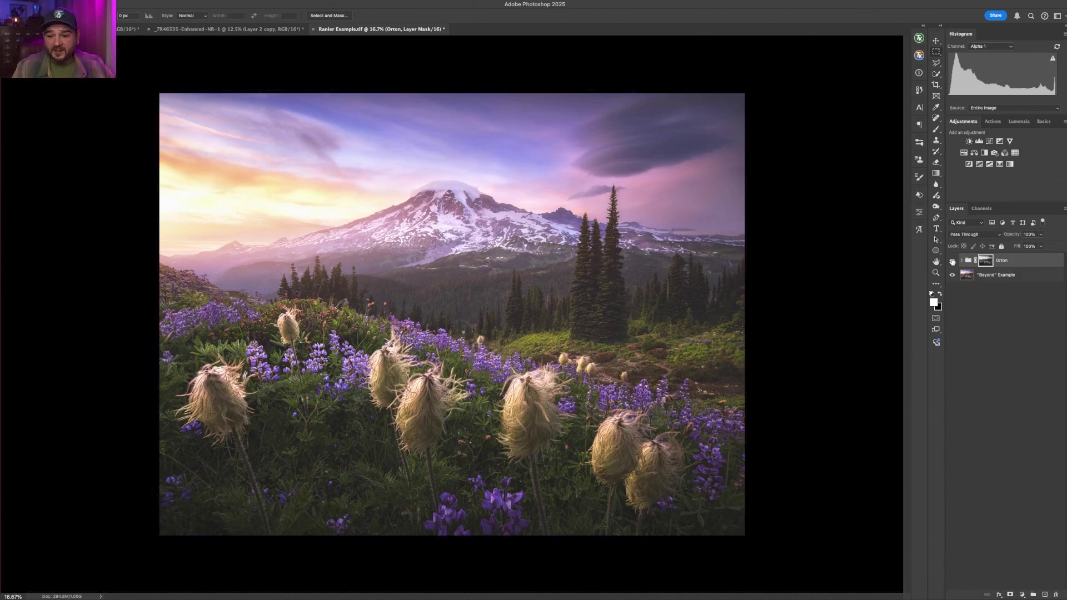
left_click(952, 261)
left_click(952, 262)
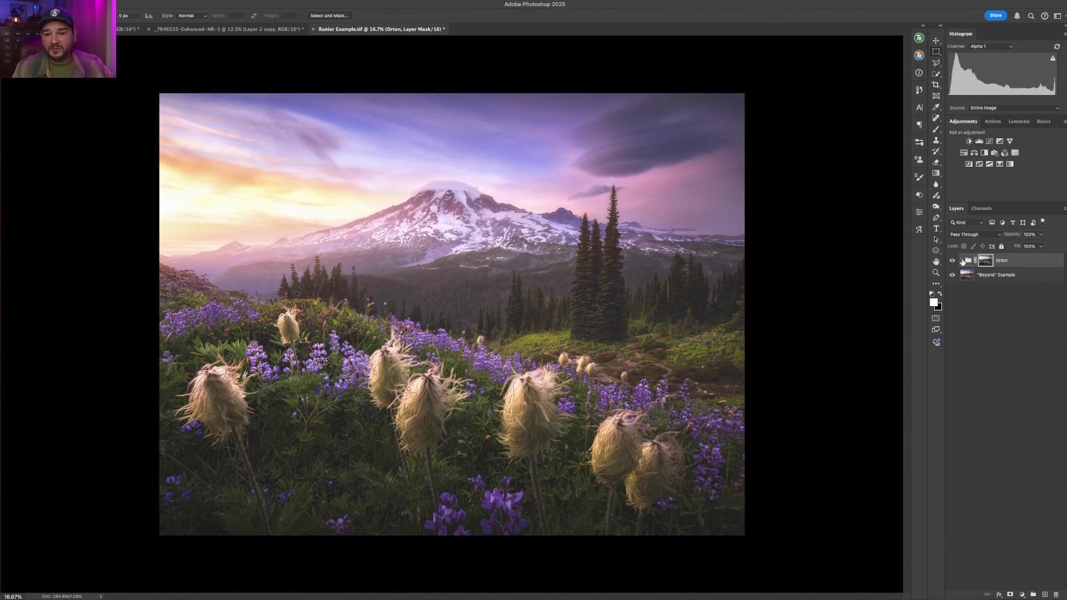
left_click(953, 262)
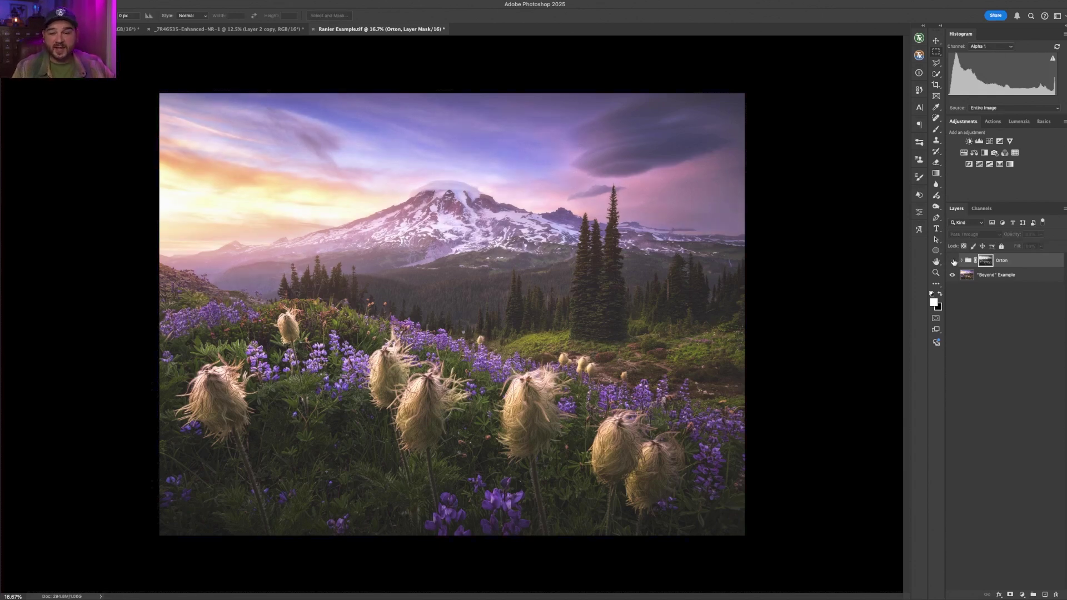
left_click(953, 261)
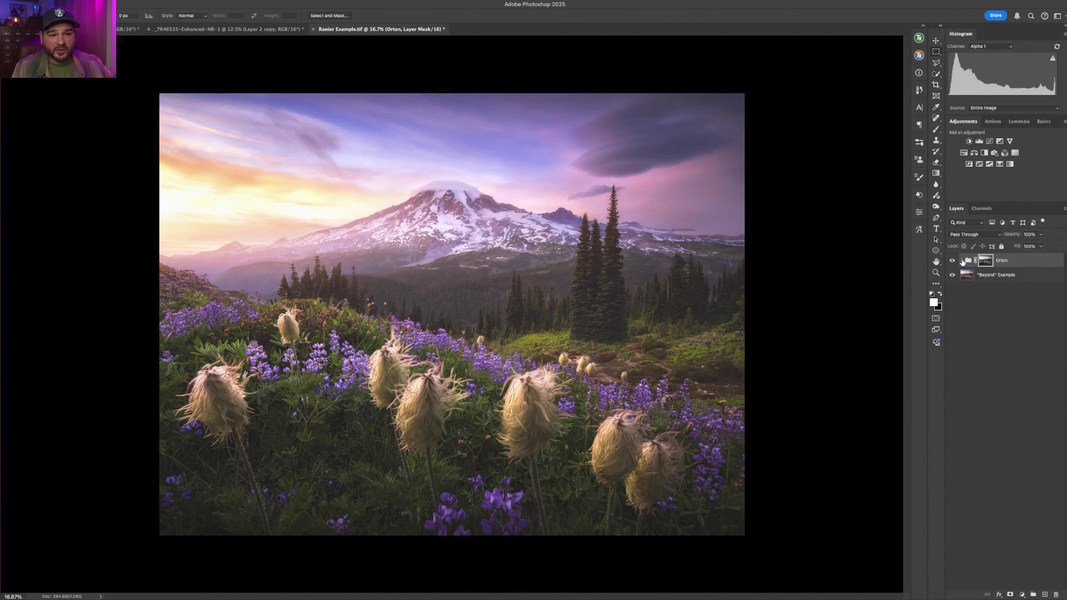
left_click(963, 260)
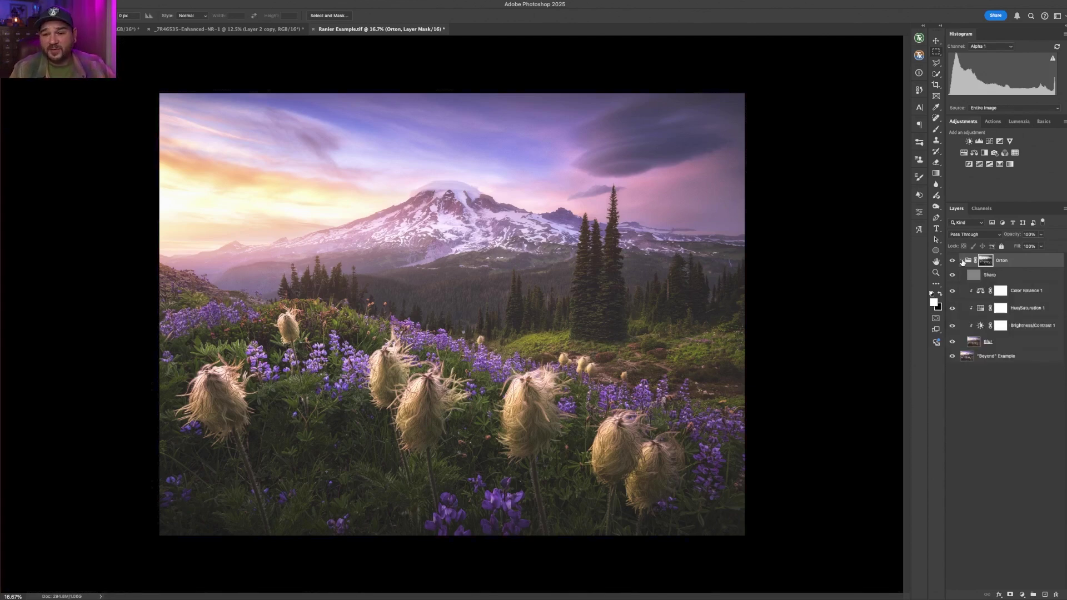